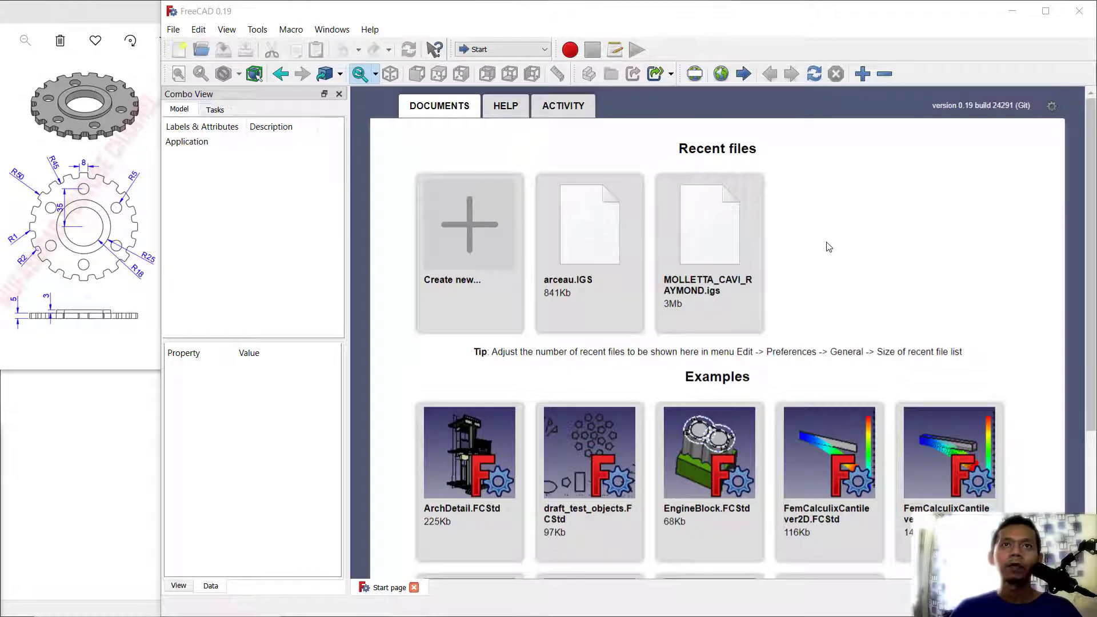
Start a new document and switch to the Part Design workbench
{"action": "left_click", "coordinate": [461, 243]}
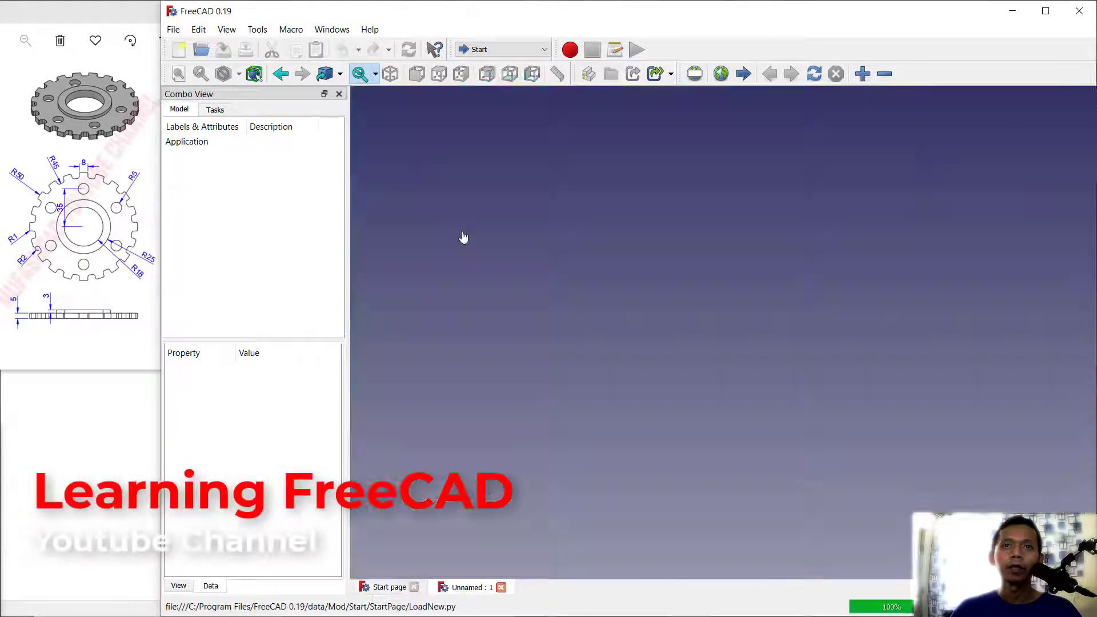
{"action": "left_click", "coordinate": [514, 52]}
{"action": "left_click", "coordinate": [491, 177]}
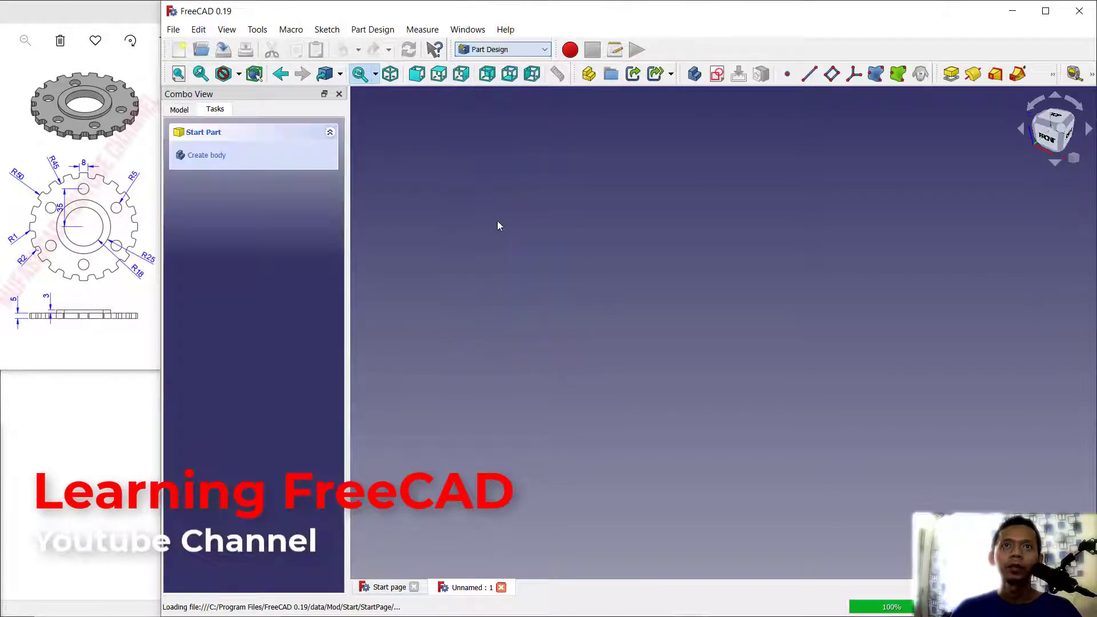
Create a body and open a new sketch on XY_Plane
{"action": "left_click", "coordinate": [211, 156]}
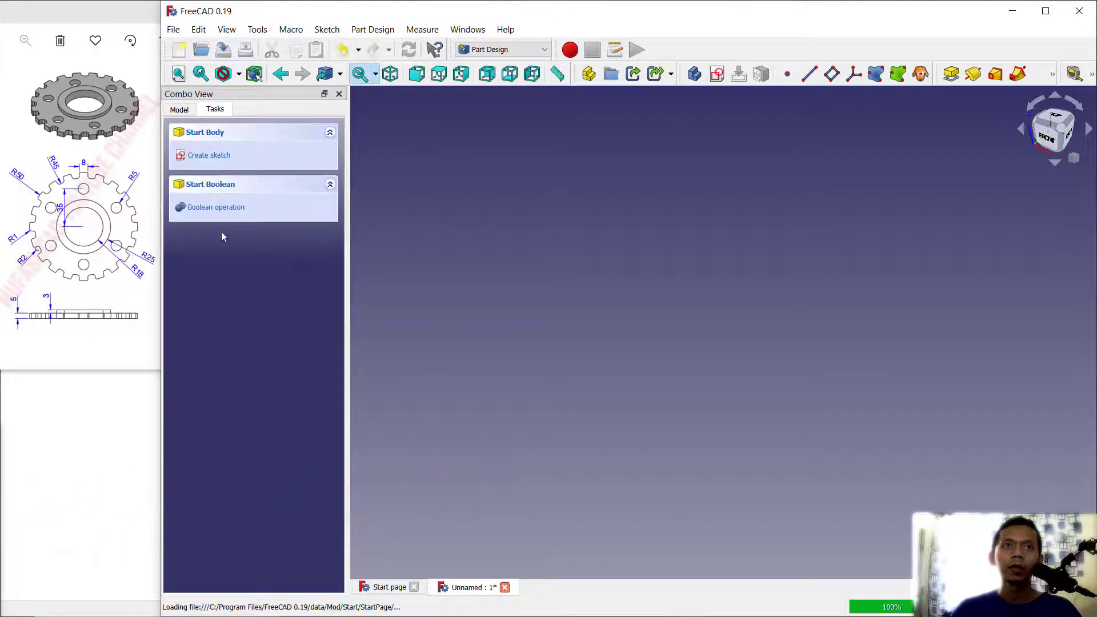
{"action": "left_click", "coordinate": [224, 156]}
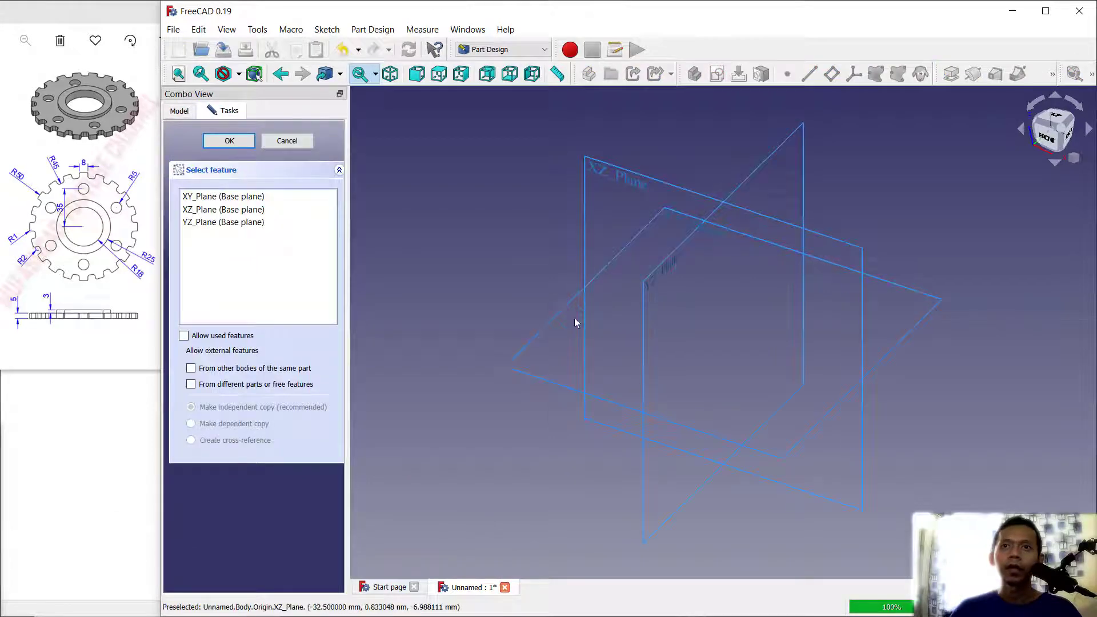
{"action": "left_click", "coordinate": [550, 323]}
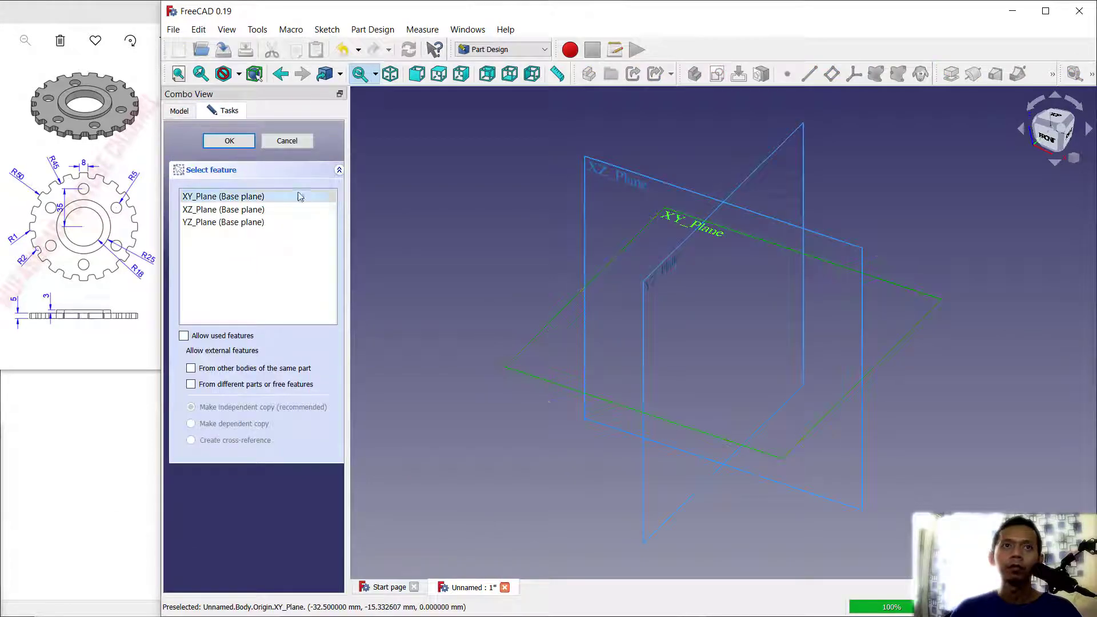
{"action": "left_click", "coordinate": [229, 141]}
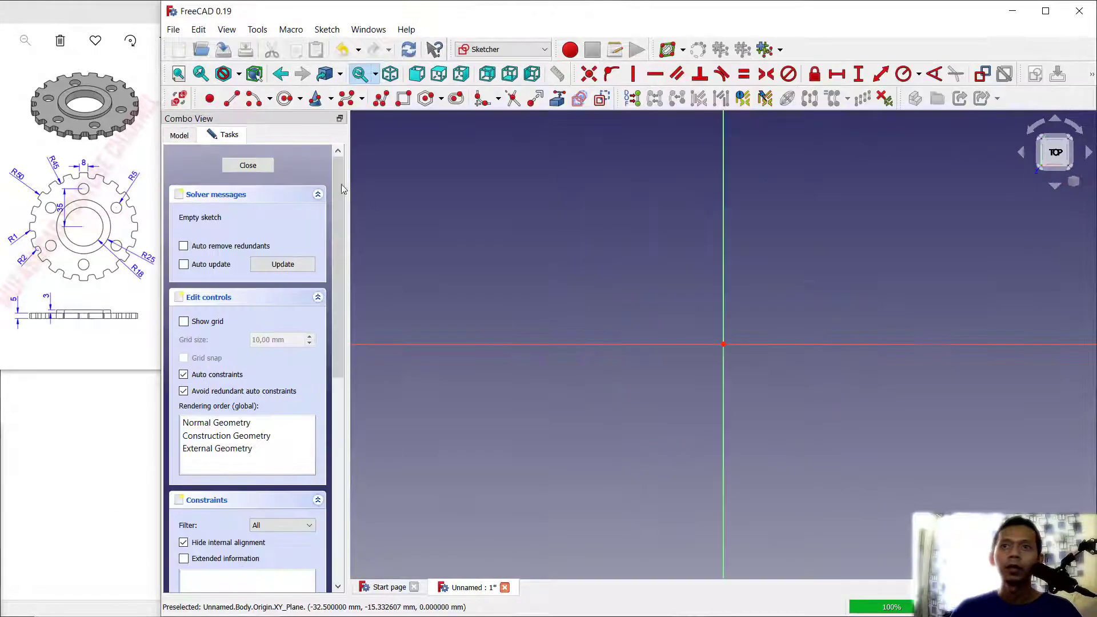
Draw an outer and an inner circle, both centred on the origin
{"action": "left_click", "coordinate": [285, 98]}
{"action": "left_click", "coordinate": [724, 345]}
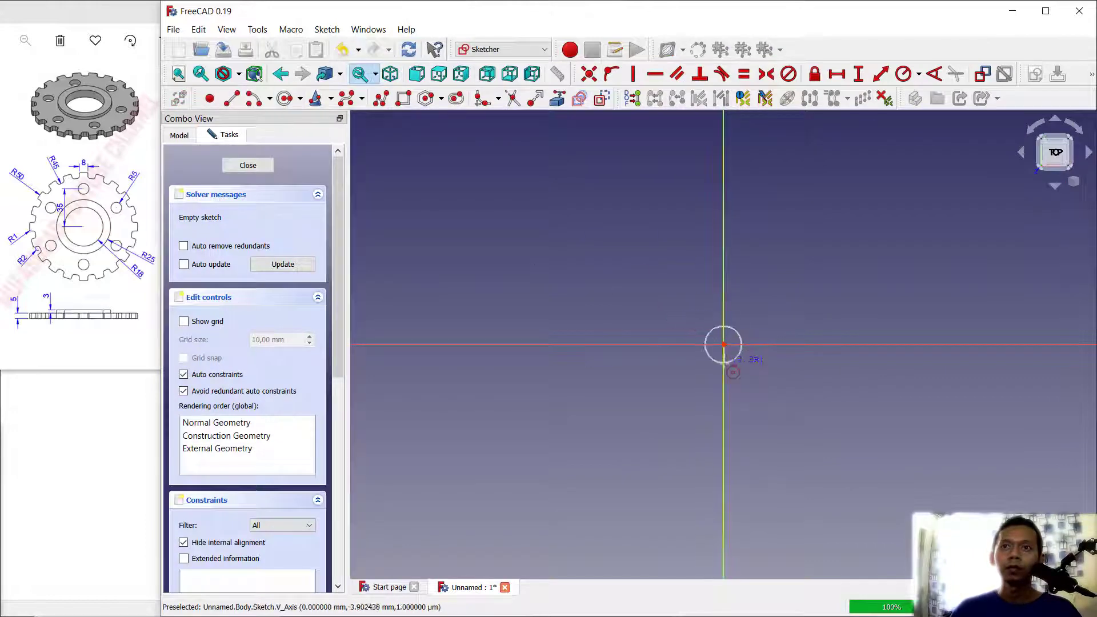
{"action": "left_click", "coordinate": [762, 453]}
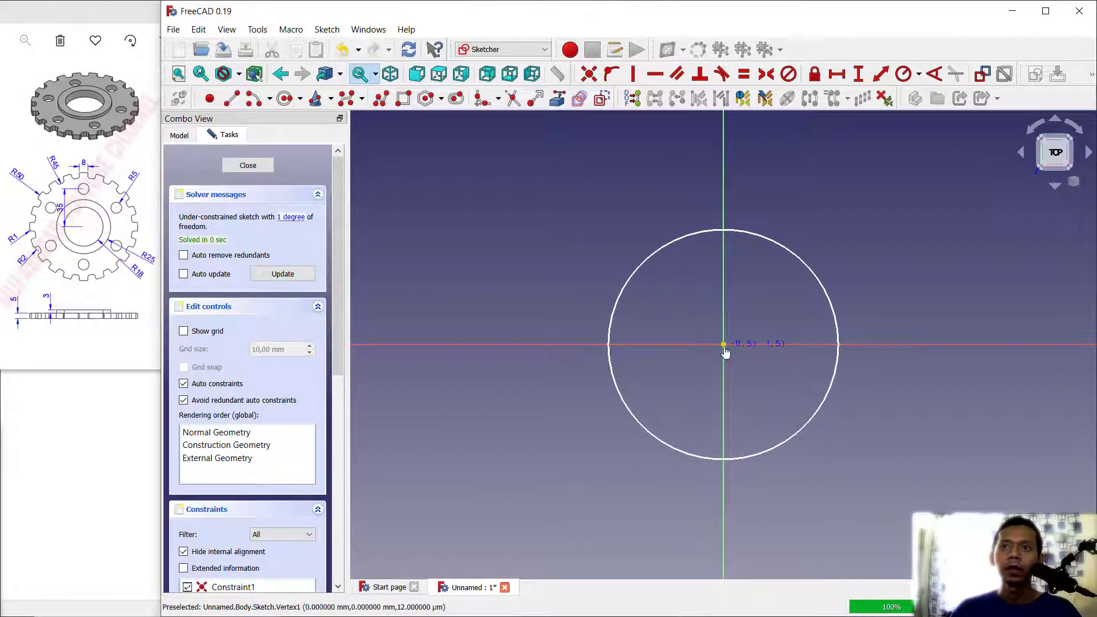
{"action": "left_click", "coordinate": [723, 345]}
{"action": "left_click", "coordinate": [757, 379]}
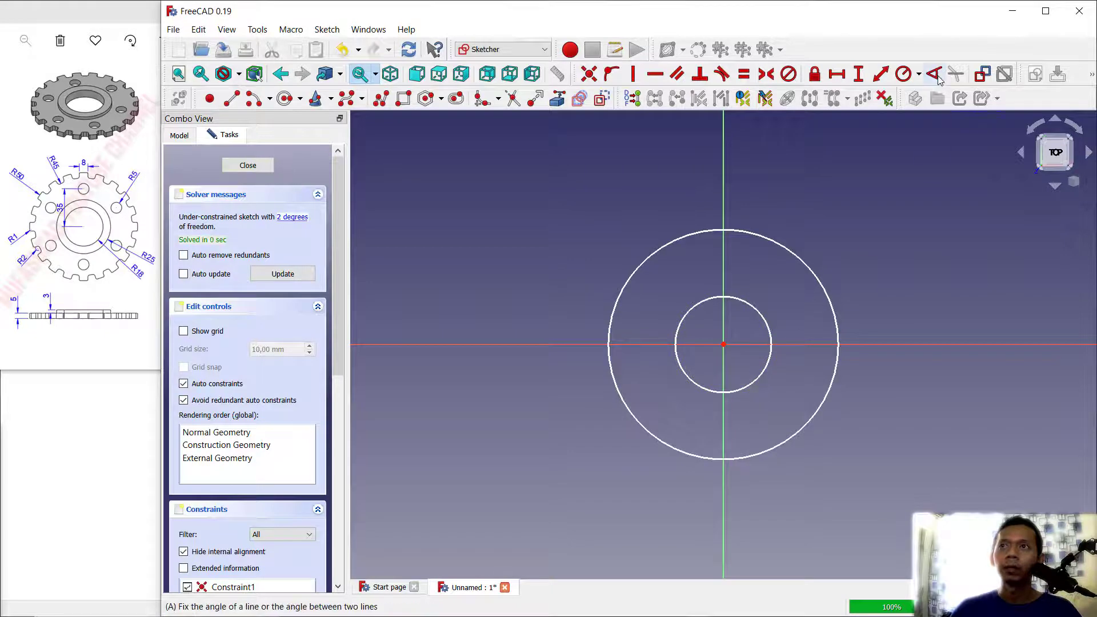
Add radius constraints to both circles, setting the inner radius to 45 mm
{"action": "left_click", "coordinate": [886, 99]}
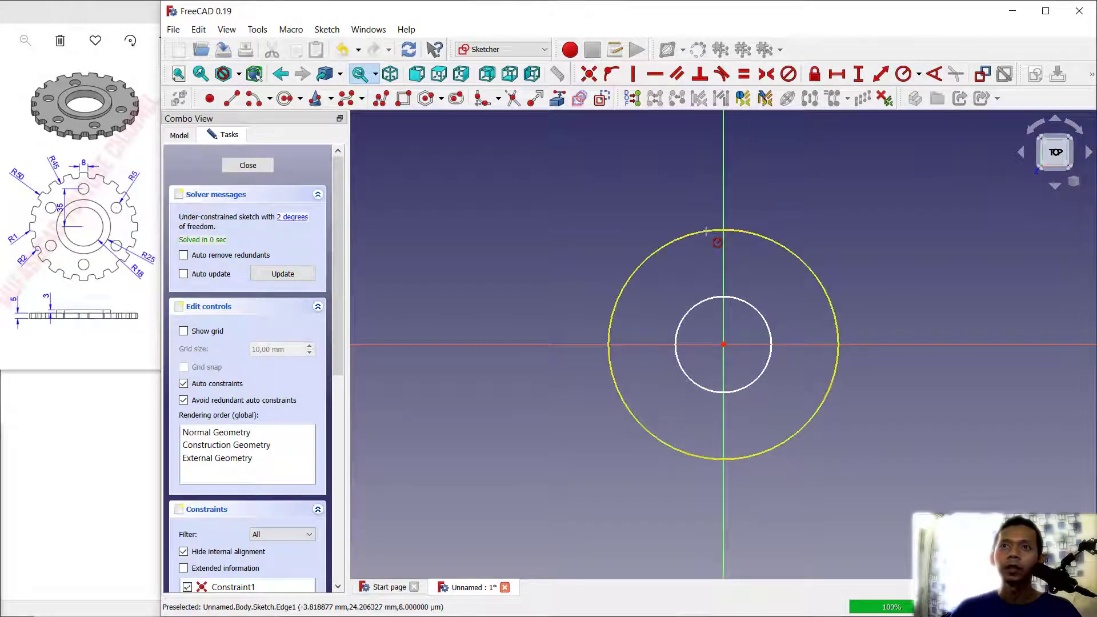
{"action": "left_click", "coordinate": [706, 231]}
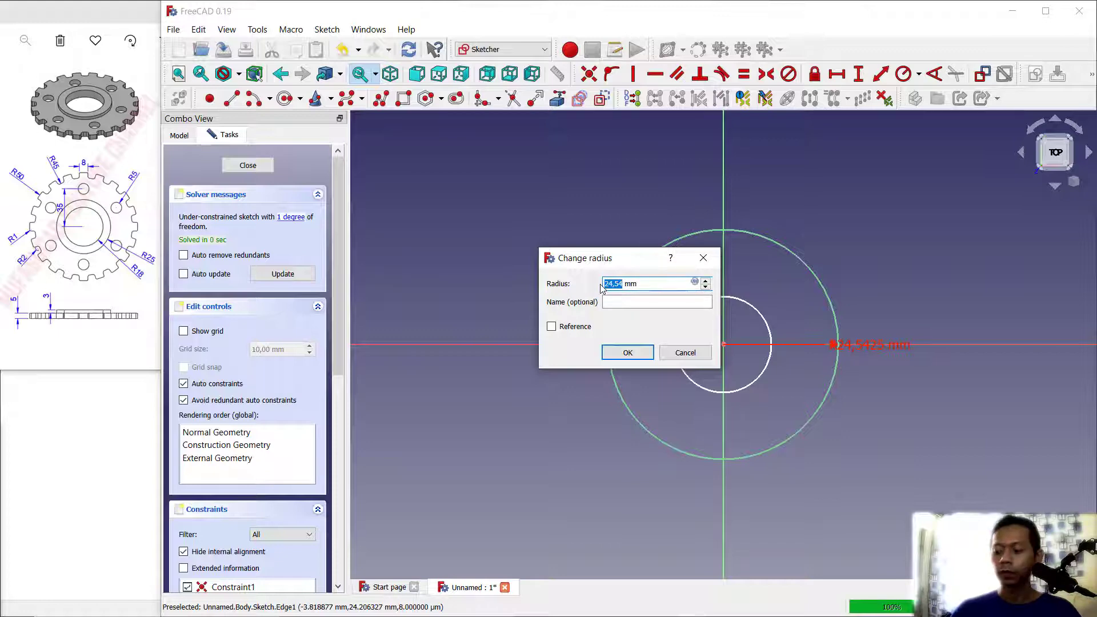
{"action": "key", "text": "Return"}
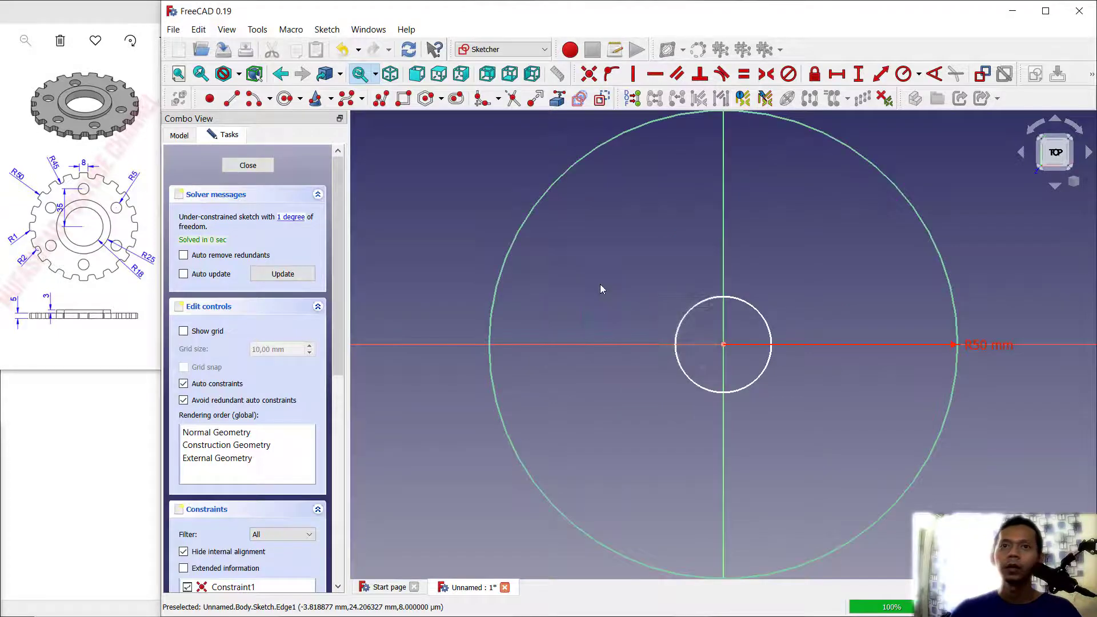
{"action": "left_click", "coordinate": [686, 321]}
{"action": "key", "text": "k"}
{"action": "key", "text": "r"}
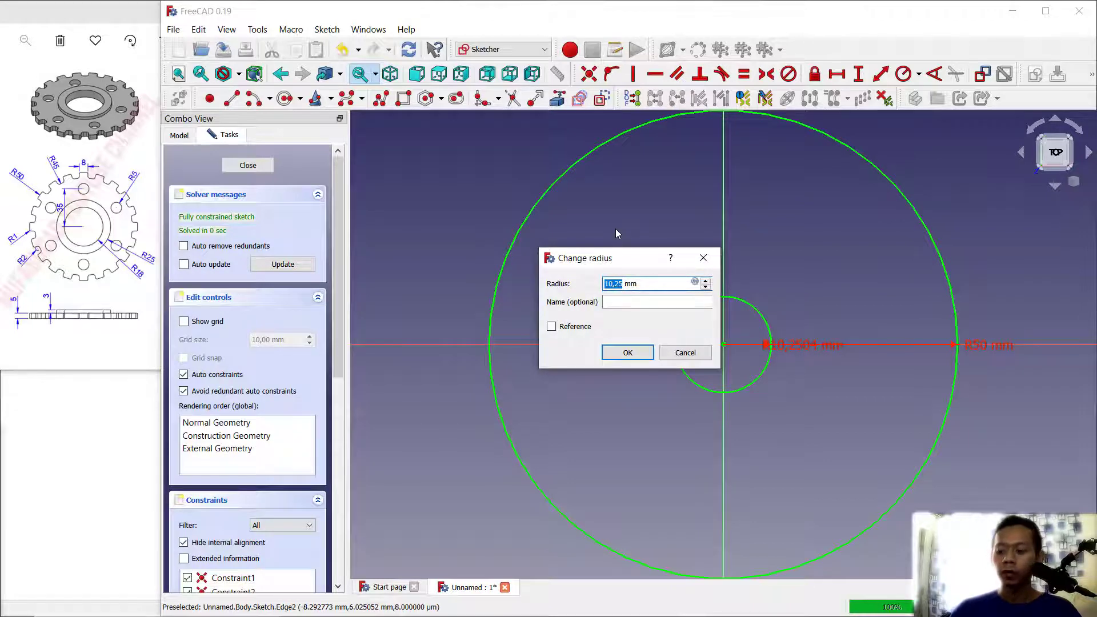
{"action": "type", "text": "45"}
{"action": "key", "text": "Return"}
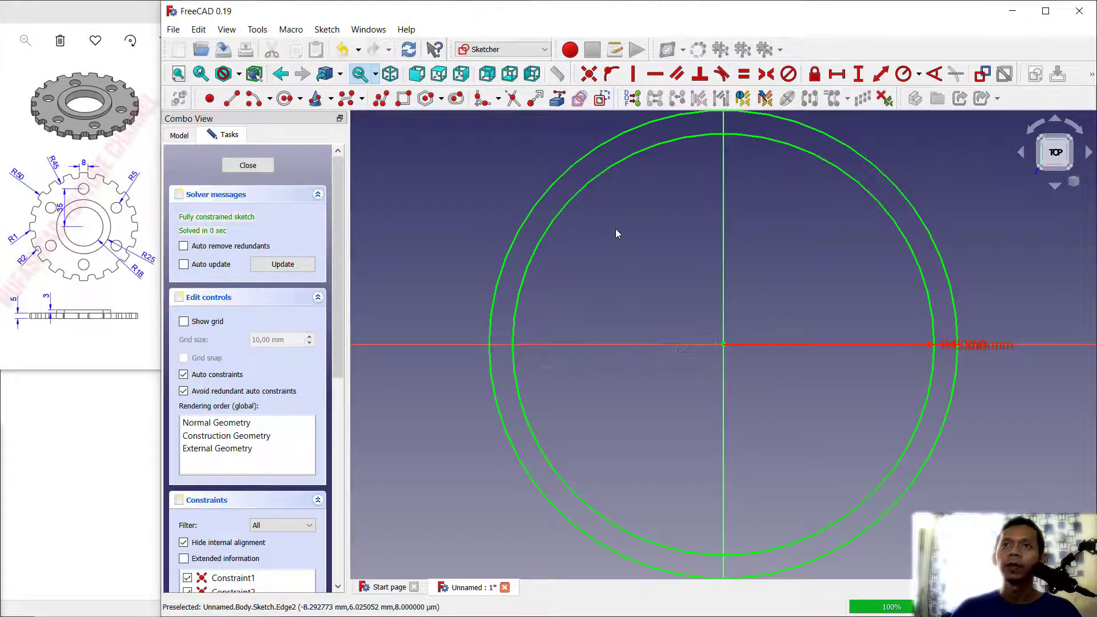
{"action": "scroll", "coordinate": [717, 252], "scroll_direction": "up", "scroll_amount": 3}
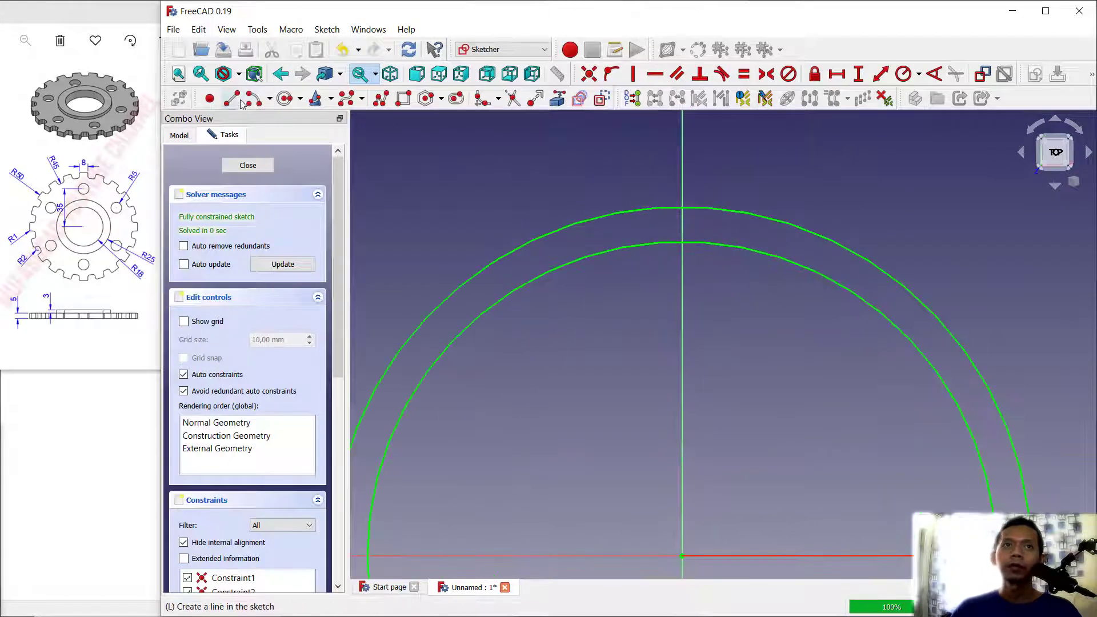
Draw two vertical lines crossing the ring above the origin
{"action": "left_click", "coordinate": [653, 176]}
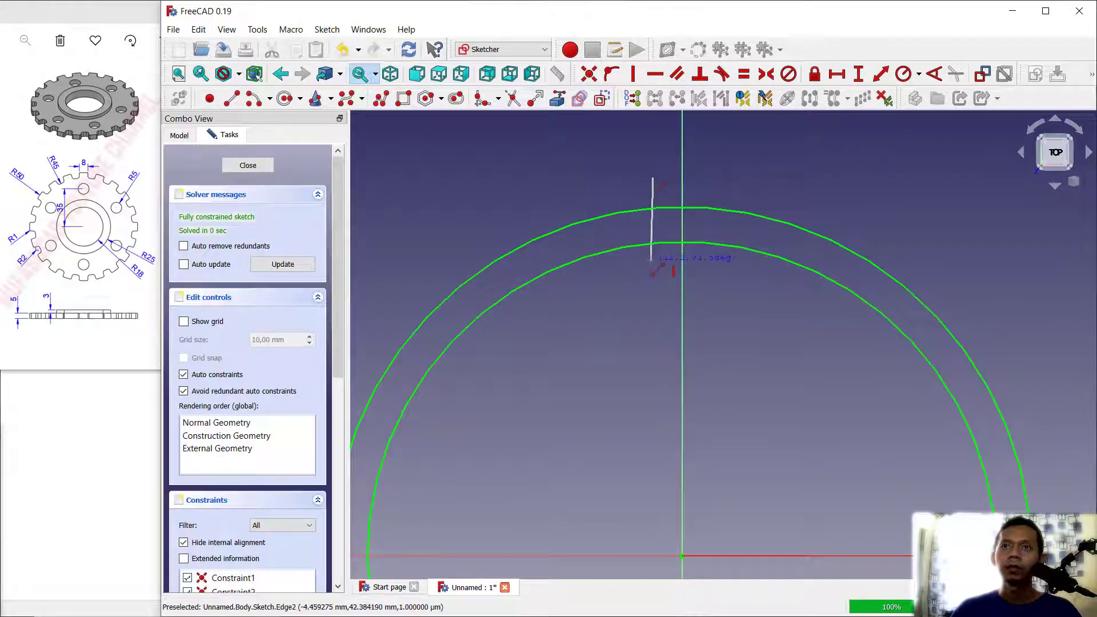
{"action": "left_click", "coordinate": [652, 266]}
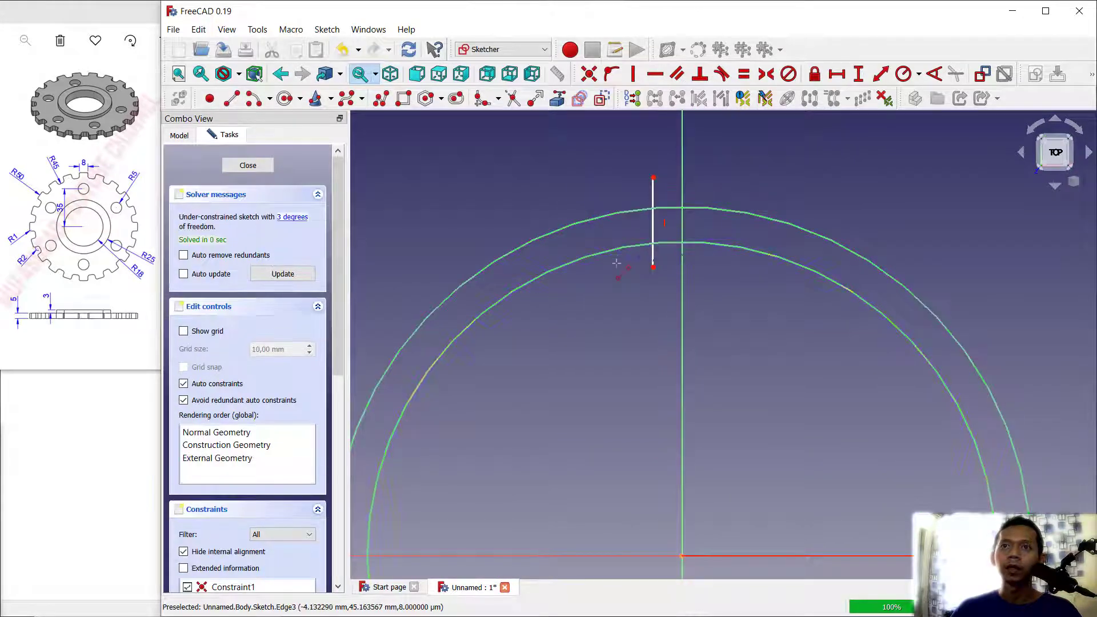
{"action": "left_click", "coordinate": [713, 176]}
{"action": "left_click", "coordinate": [713, 264]}
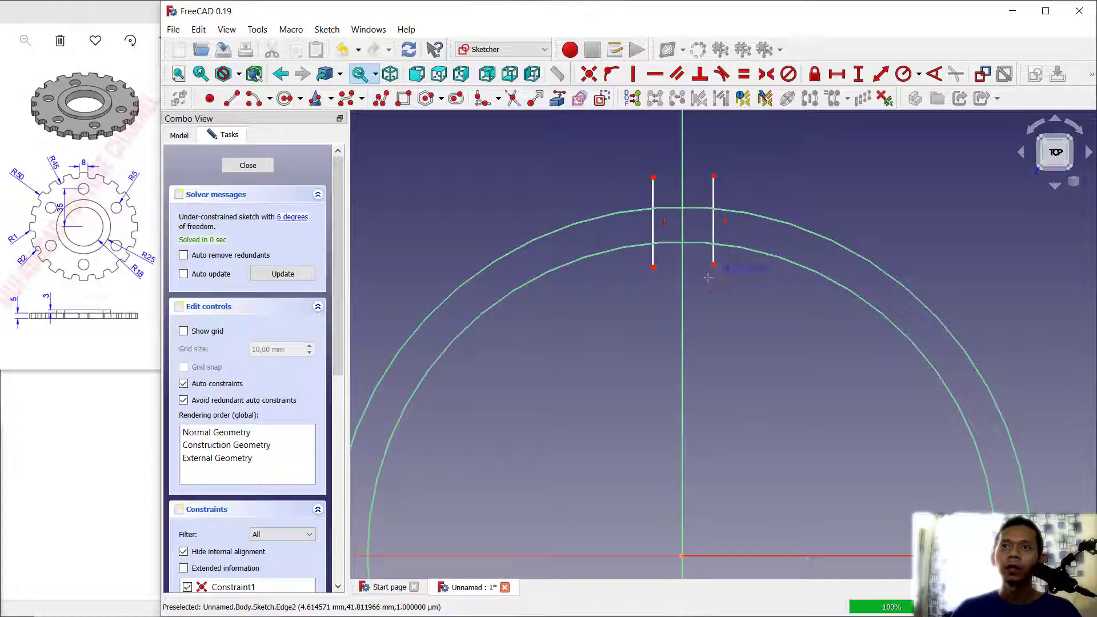
Constrain the lines 8 mm apart, with the right line 4 mm from the origin
{"action": "left_click", "coordinate": [837, 74]}
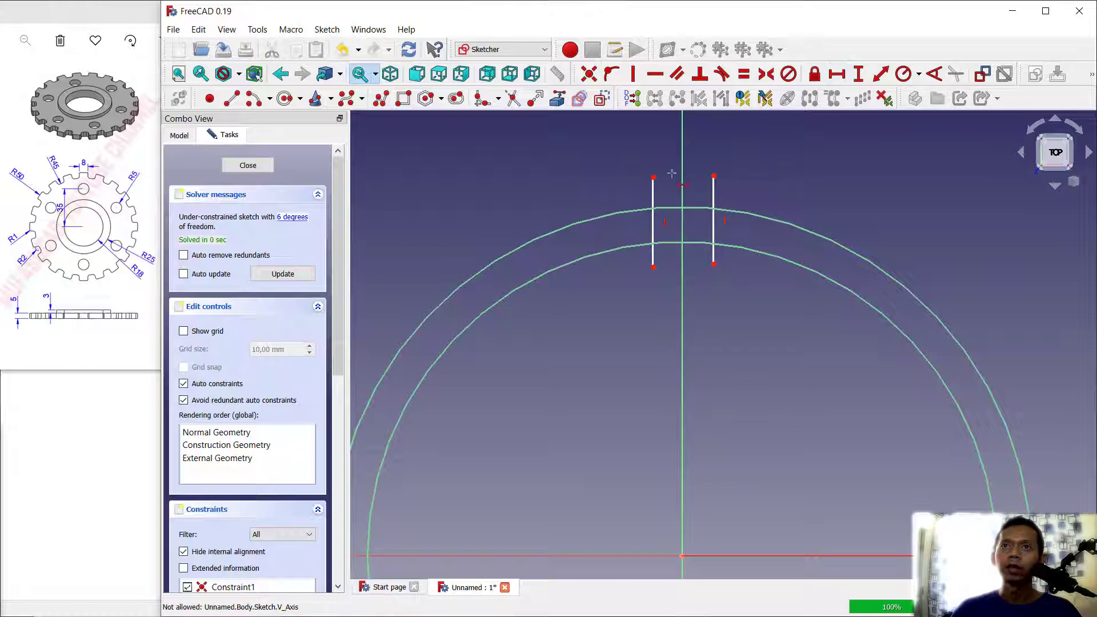
{"action": "left_click", "coordinate": [713, 176]}
{"action": "type", "text": "8"}
{"action": "key", "text": "Return"}
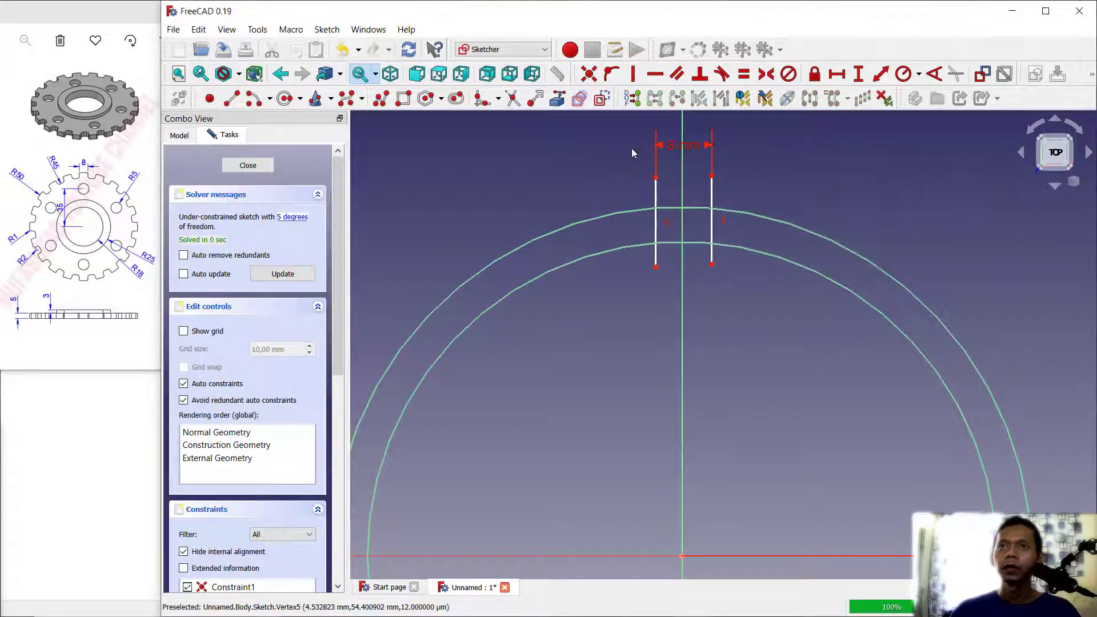
{"action": "left_click", "coordinate": [711, 264]}
{"action": "left_click", "coordinate": [682, 555]}
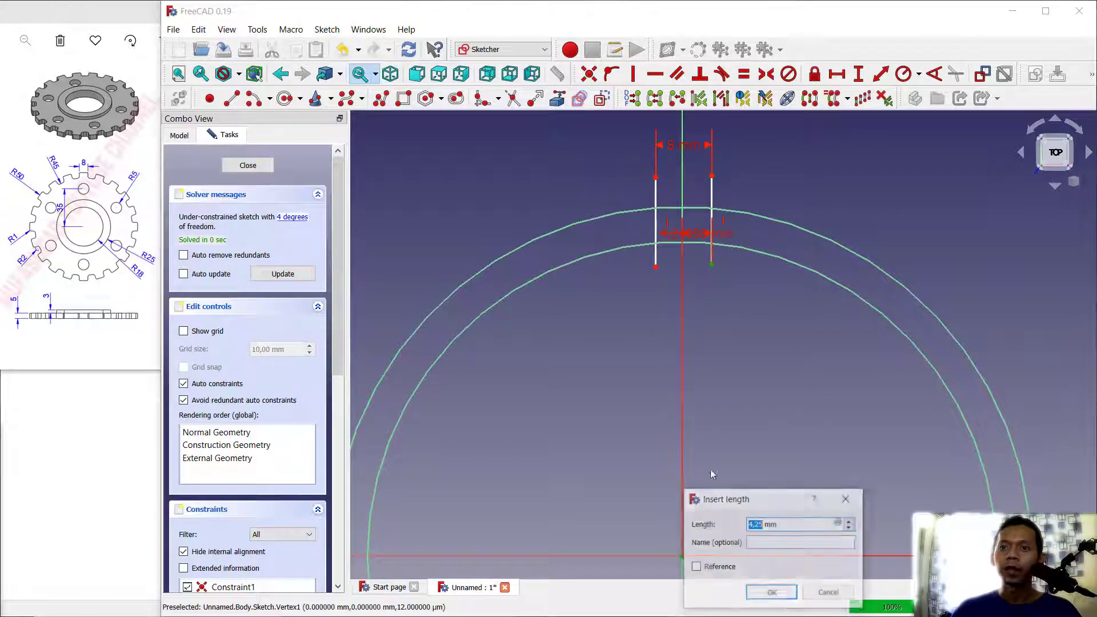
{"action": "type", "text": "4"}
{"action": "key", "text": "Return"}
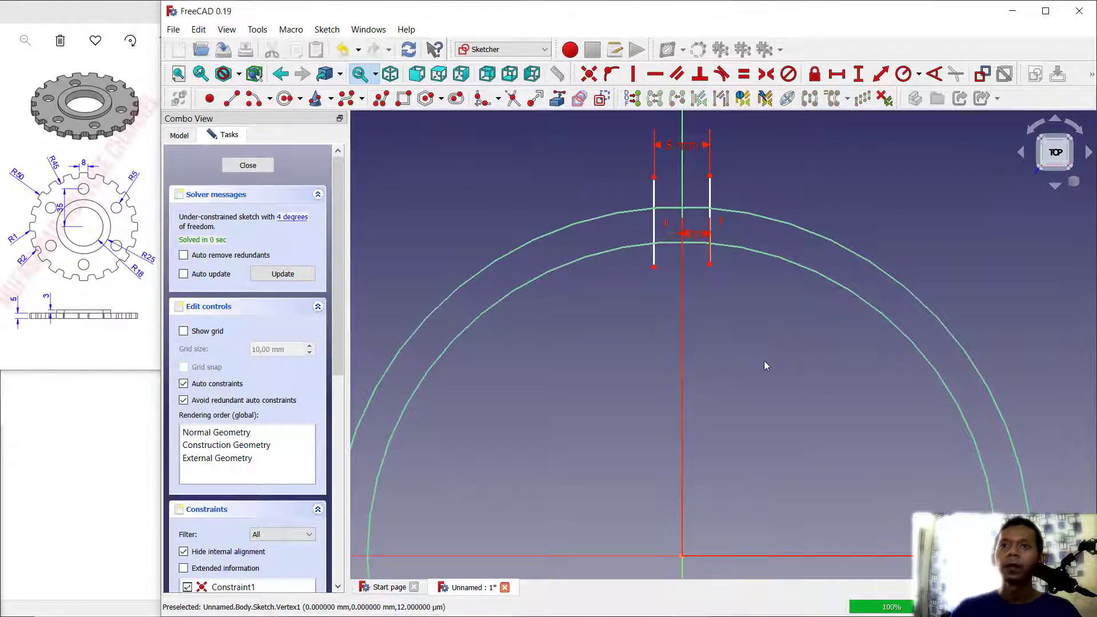
Trim the lines and circles down to the rectangular tooth profile and close the sketch
{"action": "left_click", "coordinate": [512, 99]}
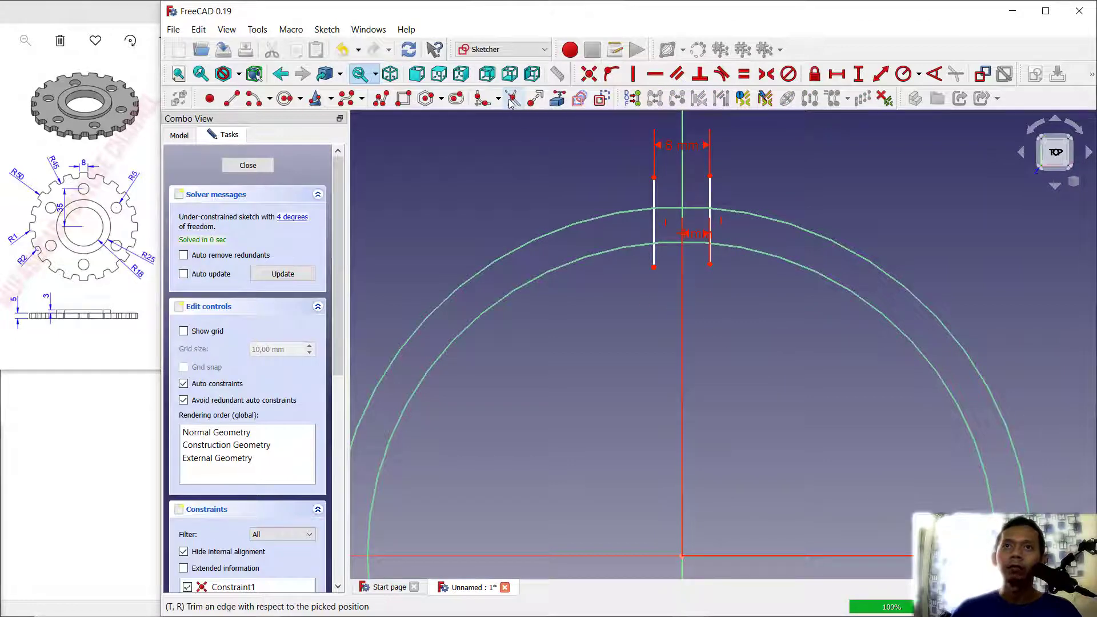
{"action": "left_click", "coordinate": [653, 190]}
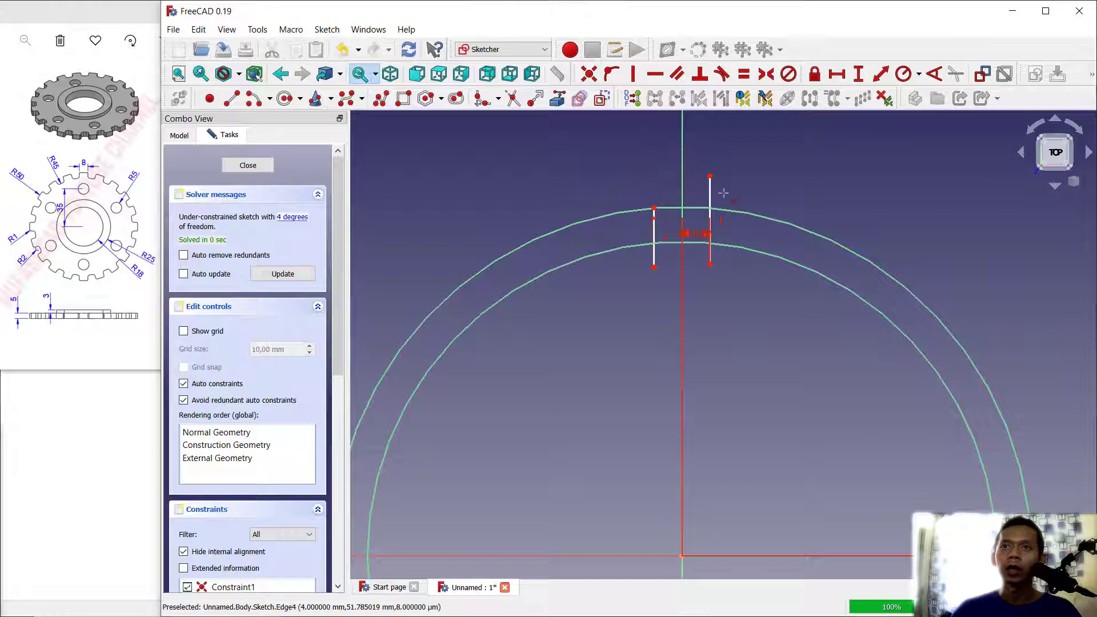
{"action": "left_click", "coordinate": [711, 257]}
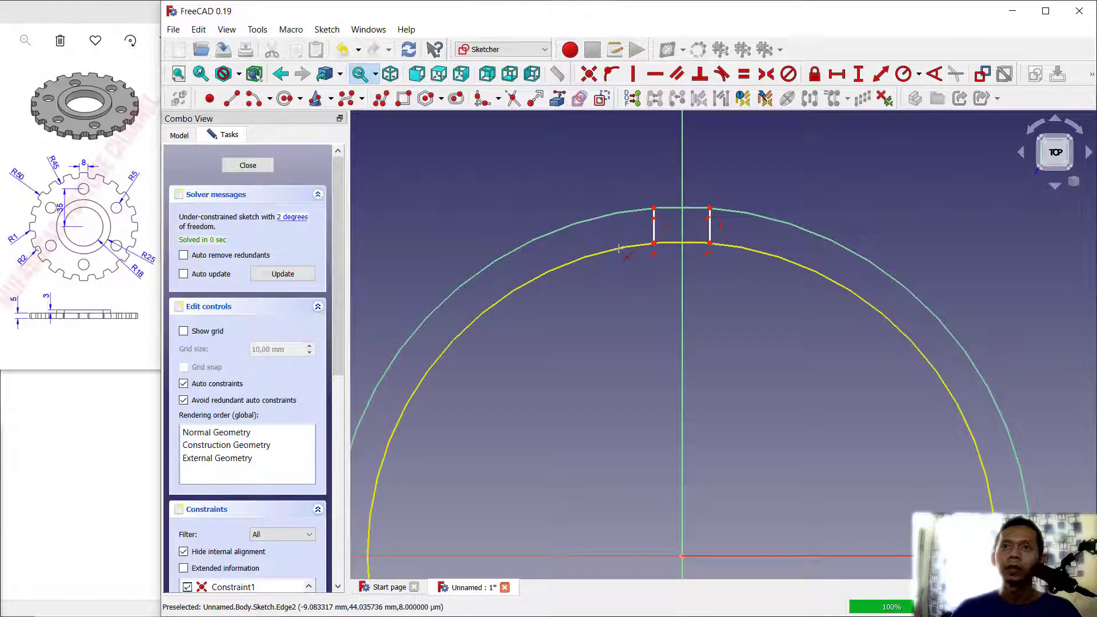
{"action": "left_click", "coordinate": [618, 249]}
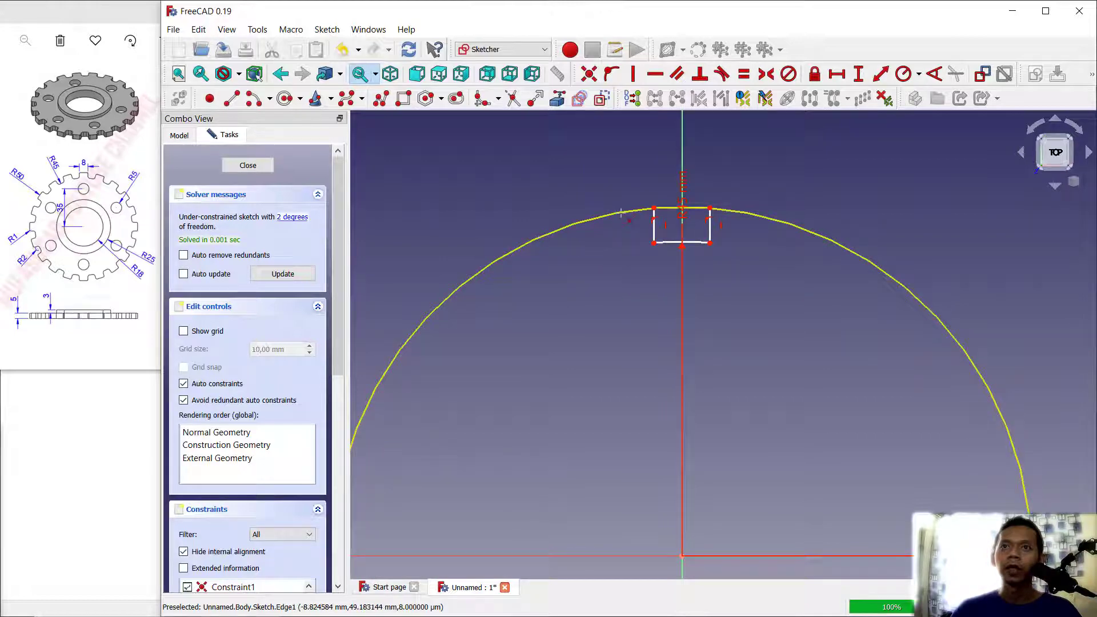
{"action": "left_click", "coordinate": [621, 212]}
{"action": "scroll", "coordinate": [691, 223], "scroll_direction": "down", "scroll_amount": 2}
{"action": "scroll", "coordinate": [699, 221], "scroll_direction": "up", "scroll_amount": 2}
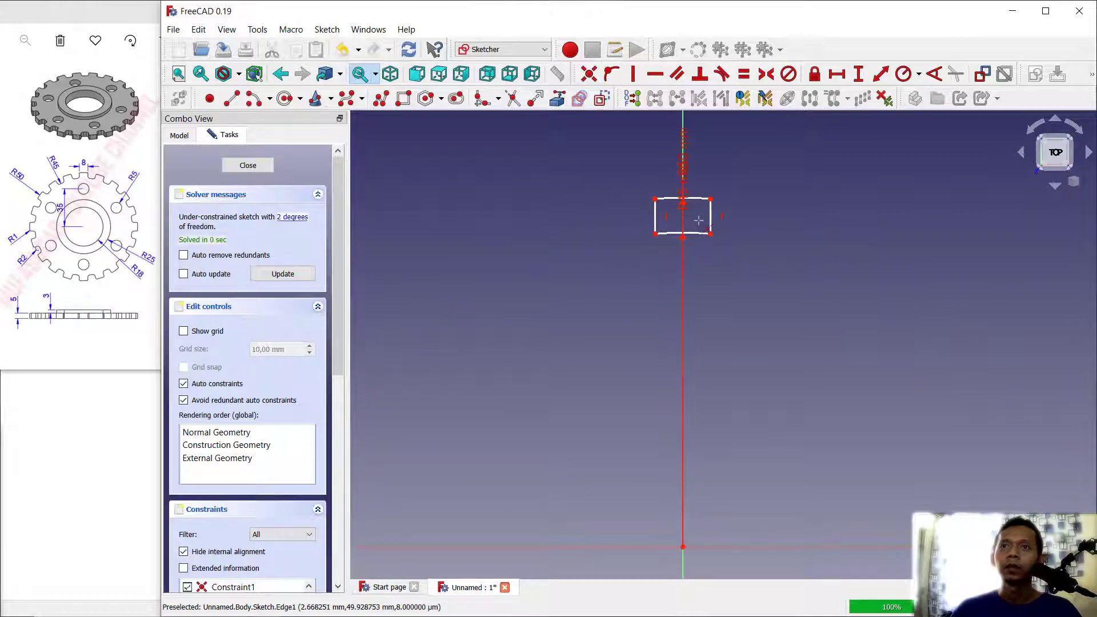
{"action": "left_click", "coordinate": [248, 166]}
Pad the rectangular tooth sketch 5 mm into a solid block
{"action": "mouse_move", "coordinate": [719, 244]}
{"action": "middle_mouse_down"}
{"action": "mouse_move", "coordinate": [722, 267]}
{"action": "mouse_move", "coordinate": [675, 297]}
{"action": "middle_mouse_up"}
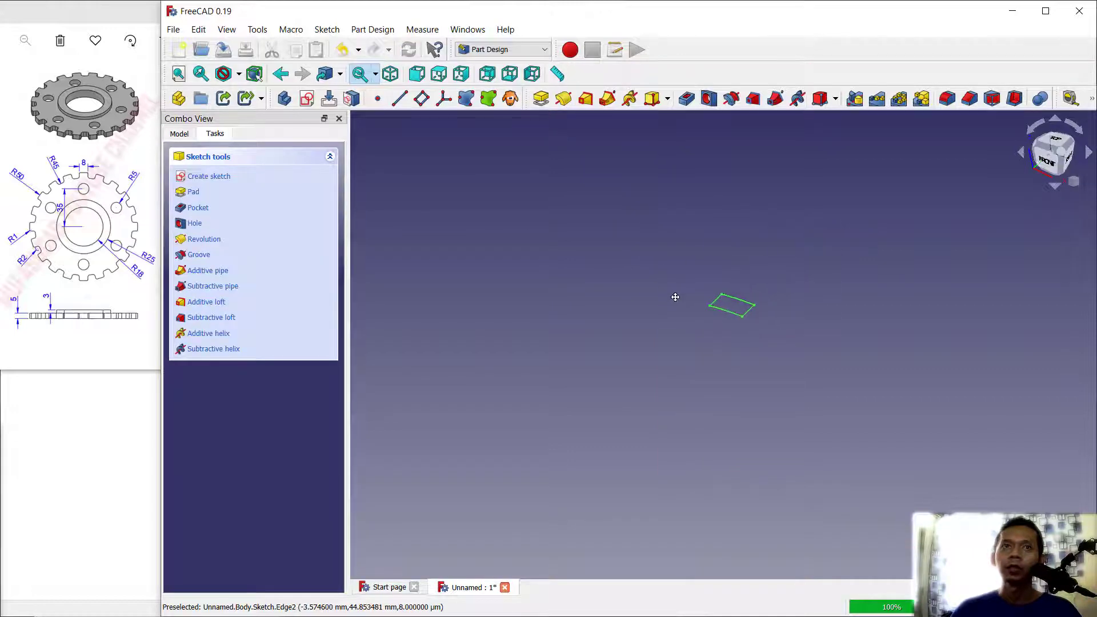
{"action": "left_click", "coordinate": [194, 193]}
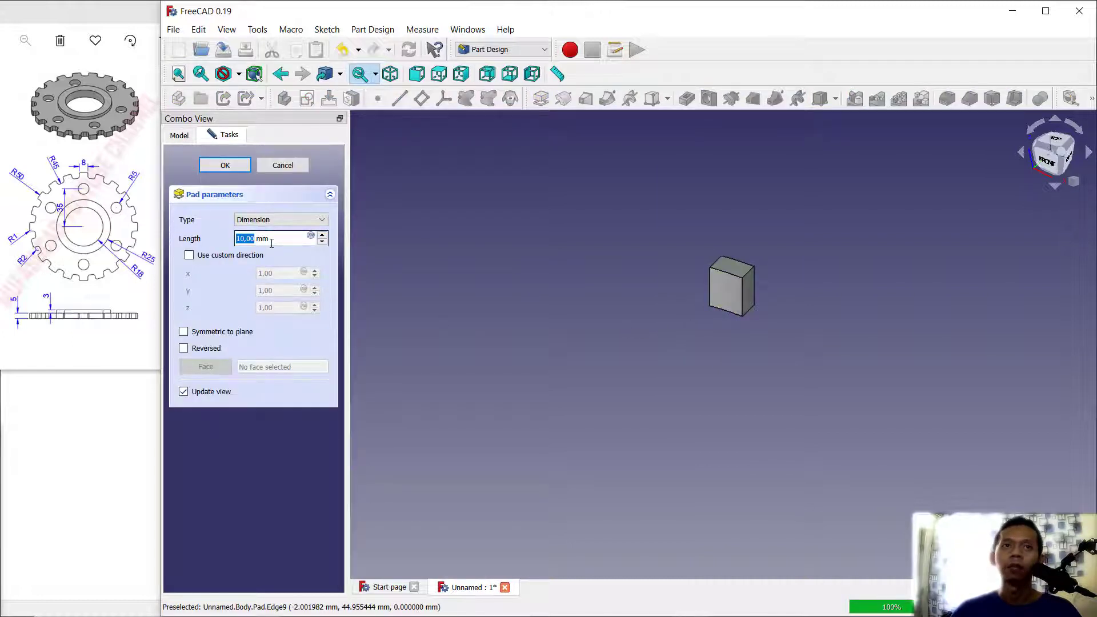
{"action": "key", "text": "Return"}
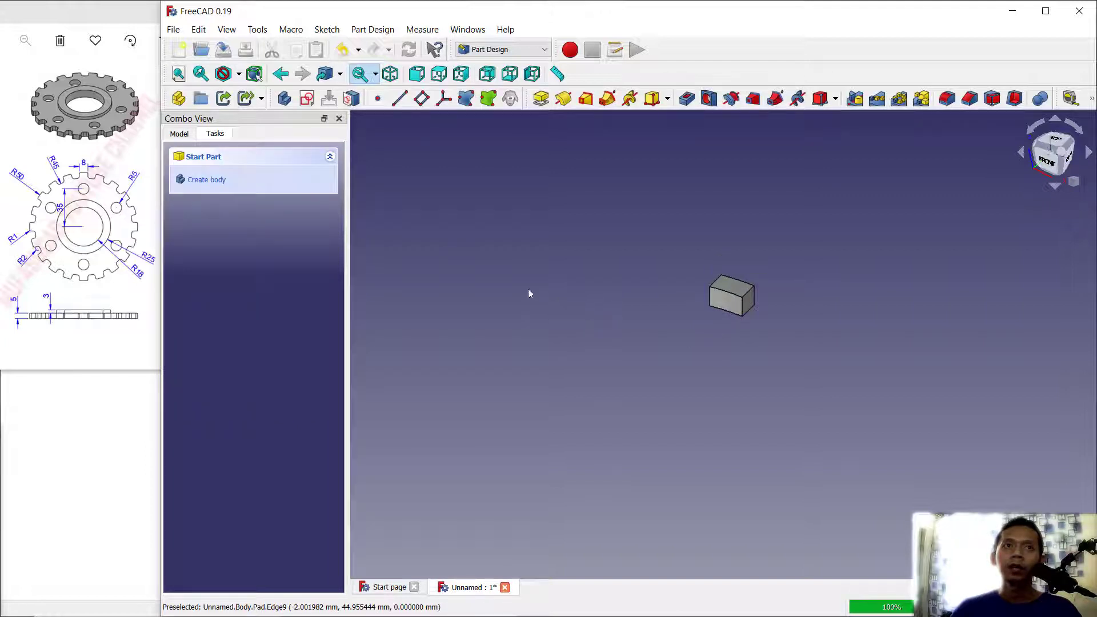
Create a new sketch on XY_Plane
{"action": "left_click", "coordinate": [307, 100]}
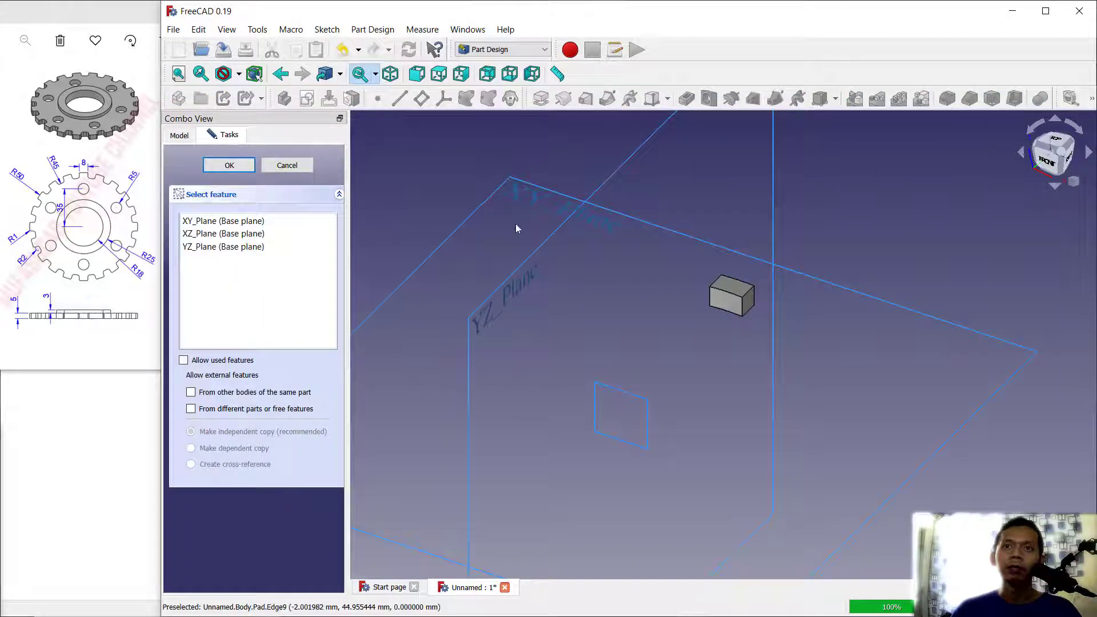
{"action": "left_click", "coordinate": [657, 228]}
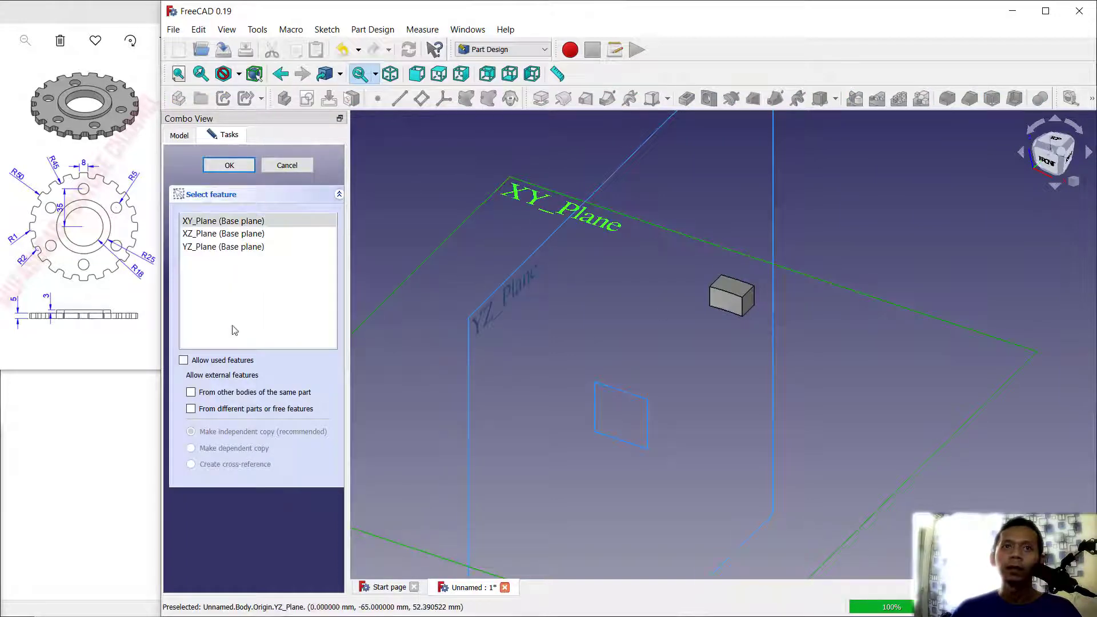
{"action": "left_click", "coordinate": [229, 165]}
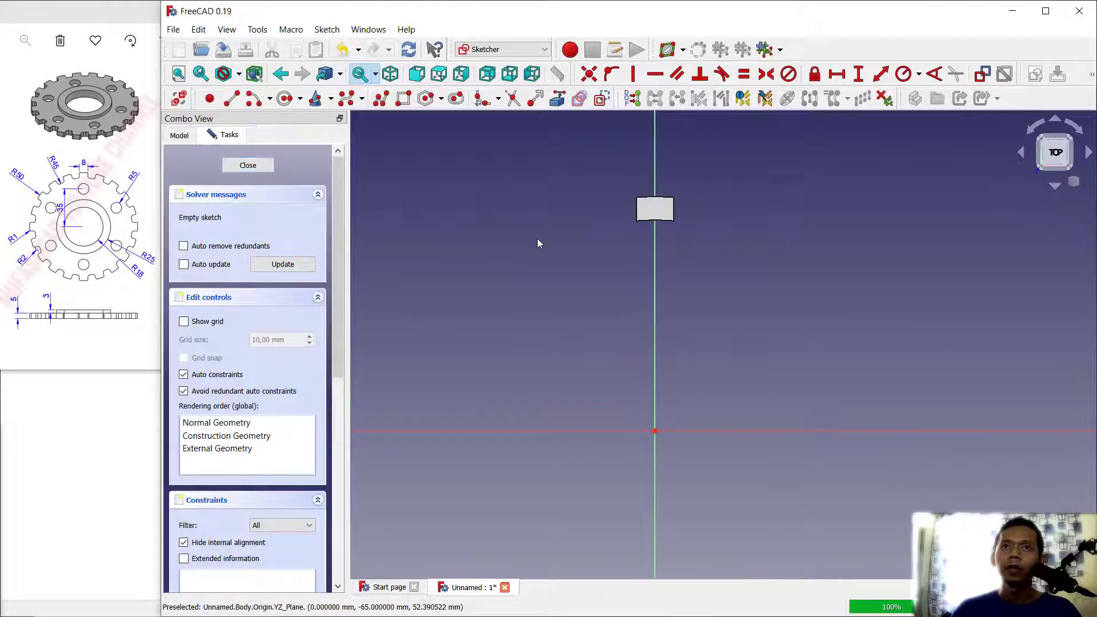
Draw a circle centred on the origin, constrain its radius to 45 mm, and close the sketch
{"action": "left_click", "coordinate": [284, 98]}
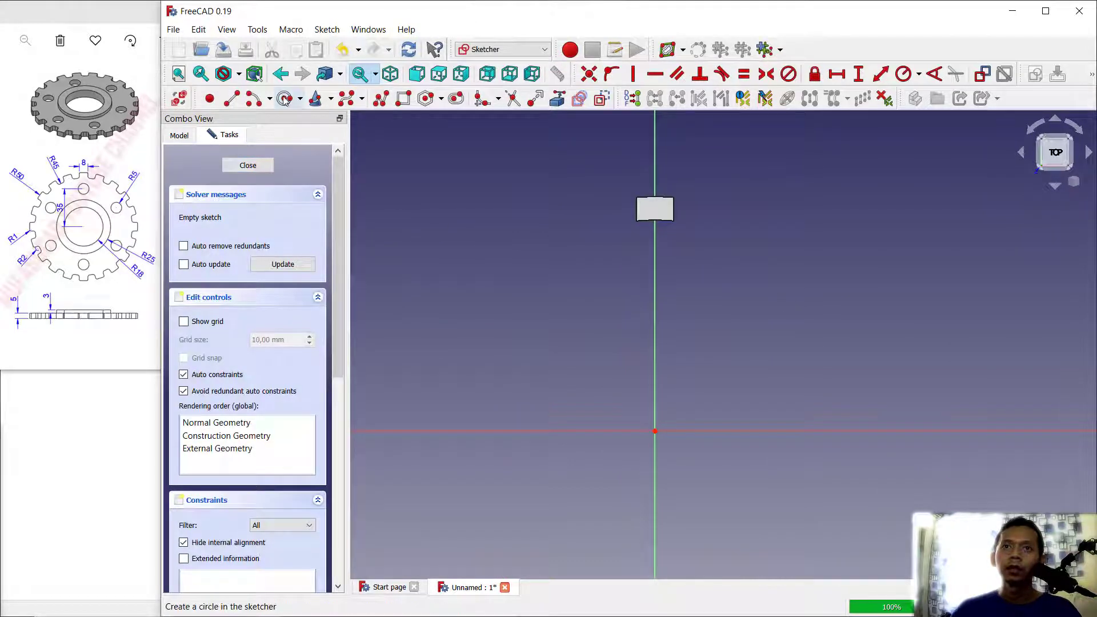
{"action": "left_click", "coordinate": [656, 431]}
{"action": "left_click", "coordinate": [727, 344]}
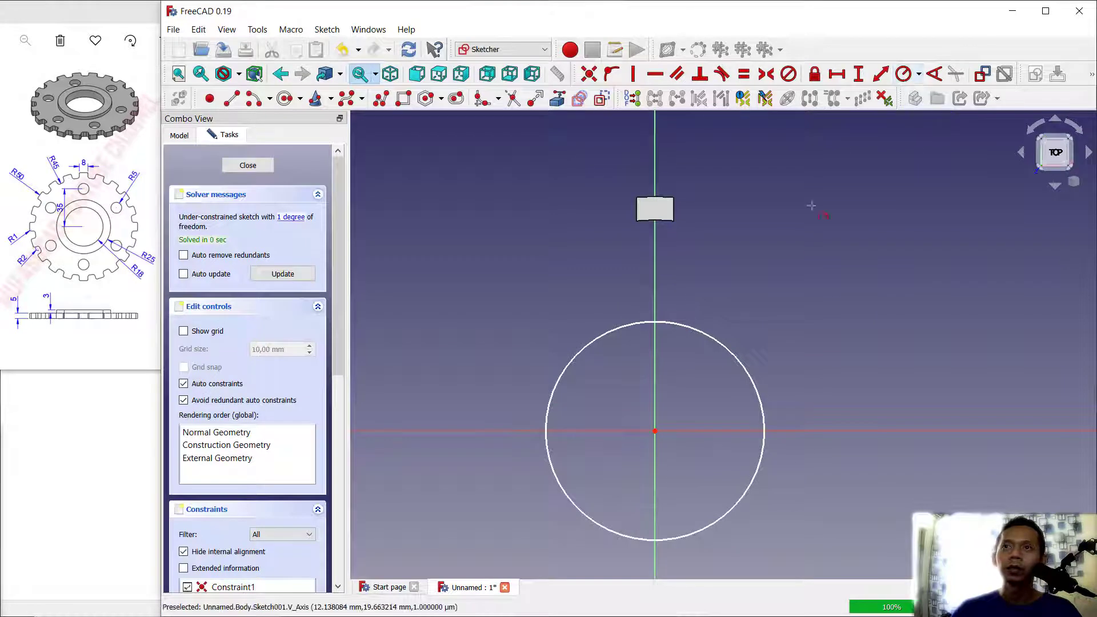
{"action": "left_click", "coordinate": [721, 342]}
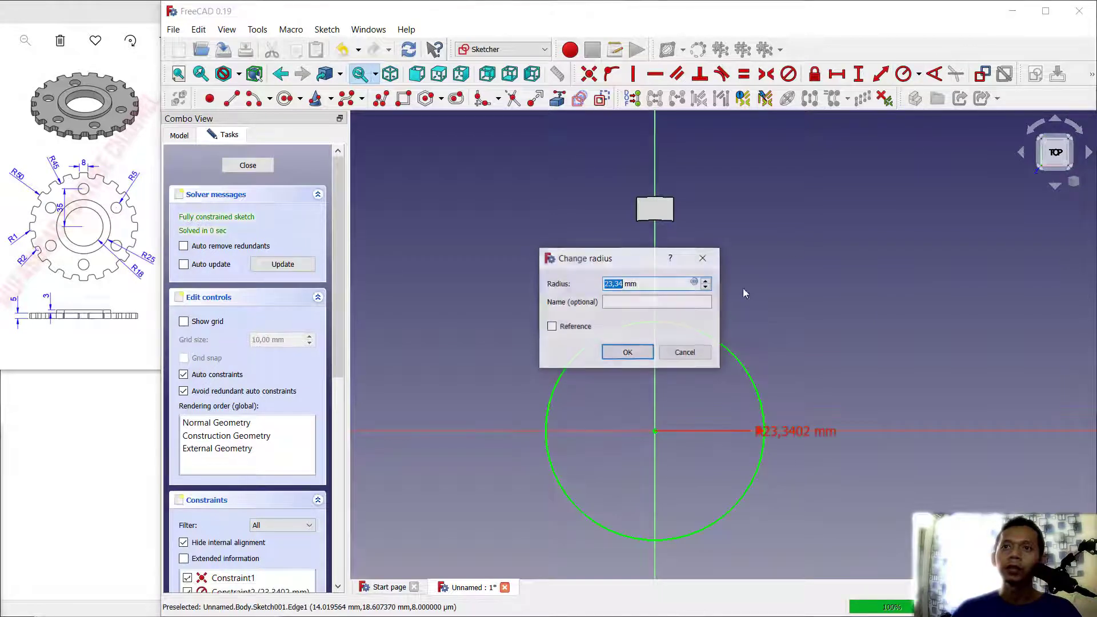
{"action": "type", "text": "45"}
{"action": "key", "text": "Return"}
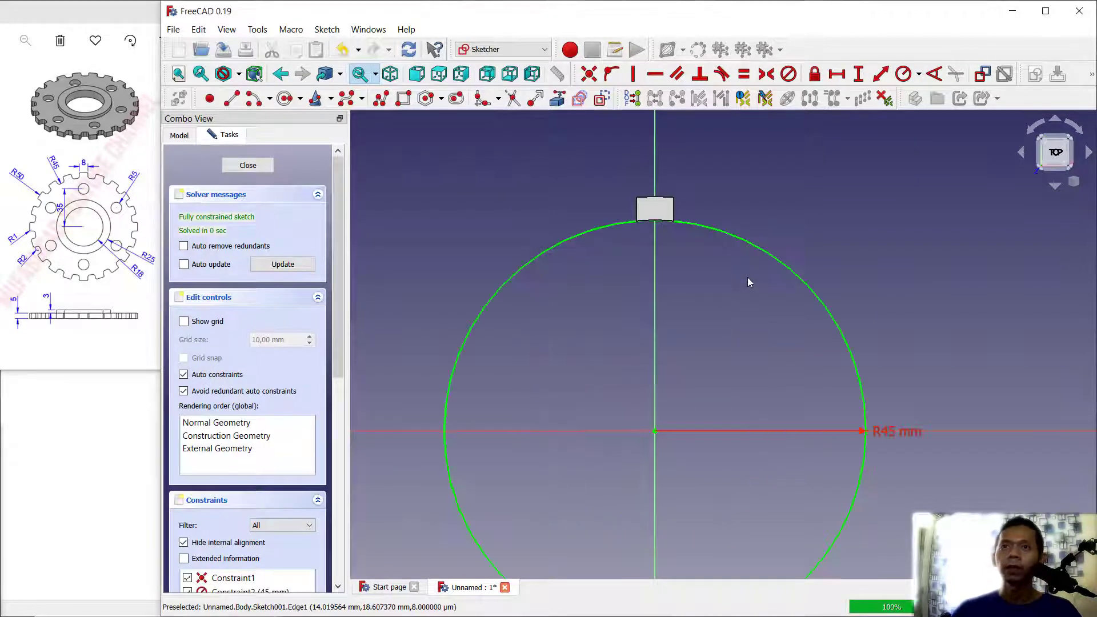
{"action": "left_click", "coordinate": [247, 167]}
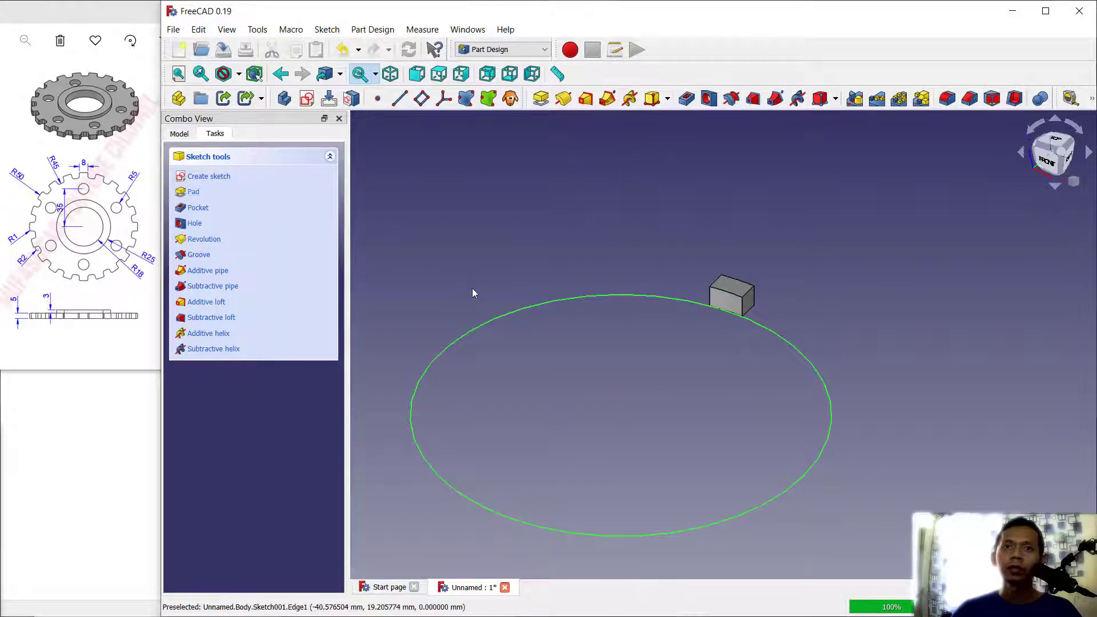
Pad the 45 mm circle sketch 5 mm into a disc
{"action": "left_click", "coordinate": [193, 192]}
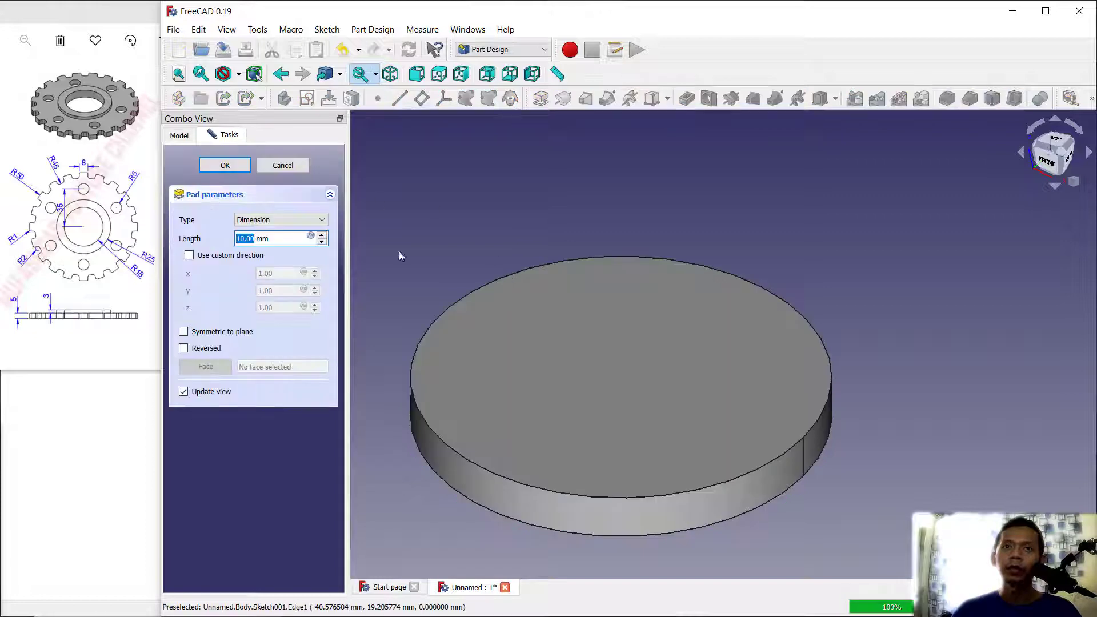
{"action": "type", "text": "5"}
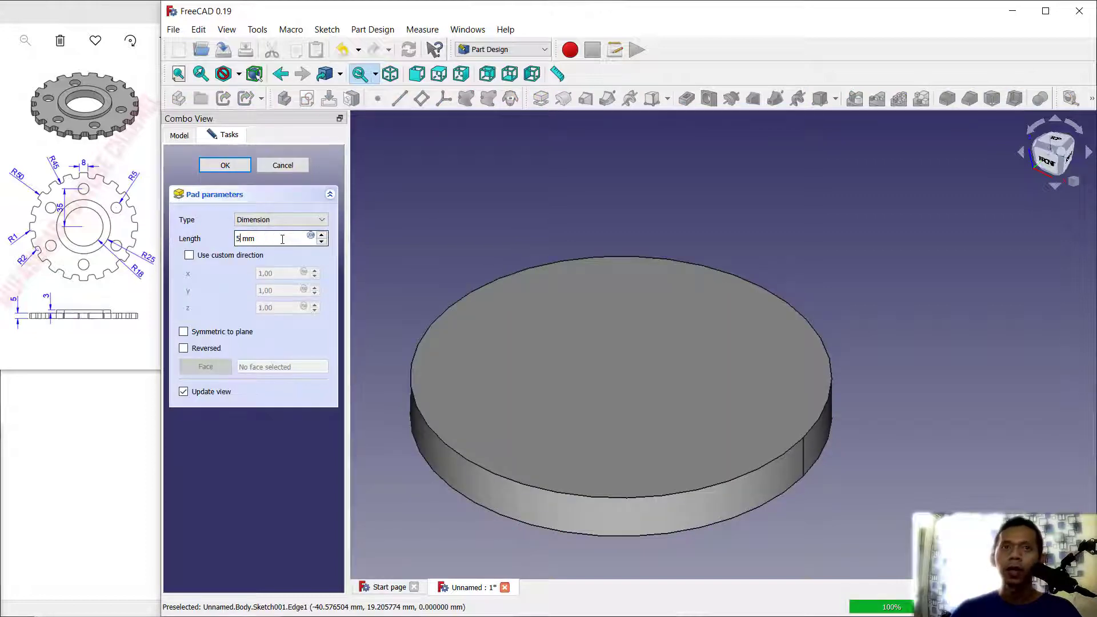
{"action": "left_click", "coordinate": [225, 165]}
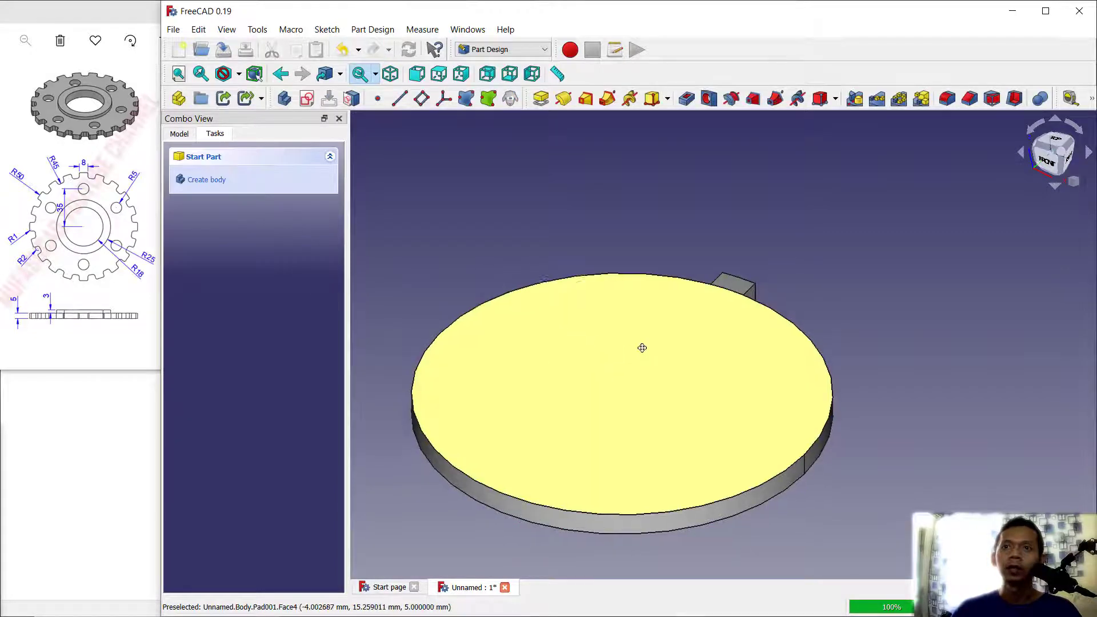
Set Pad001's Refine property to true
{"action": "middle_click_drag", "start_coordinate": [642, 345], "coordinate": [686, 313]}
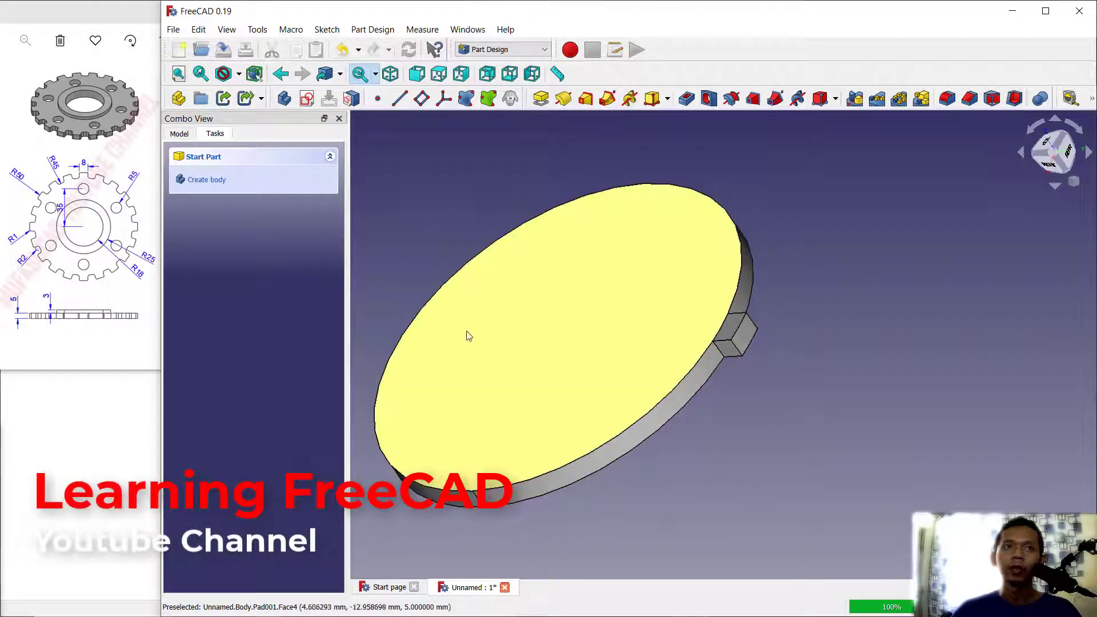
{"action": "left_click", "coordinate": [682, 401]}
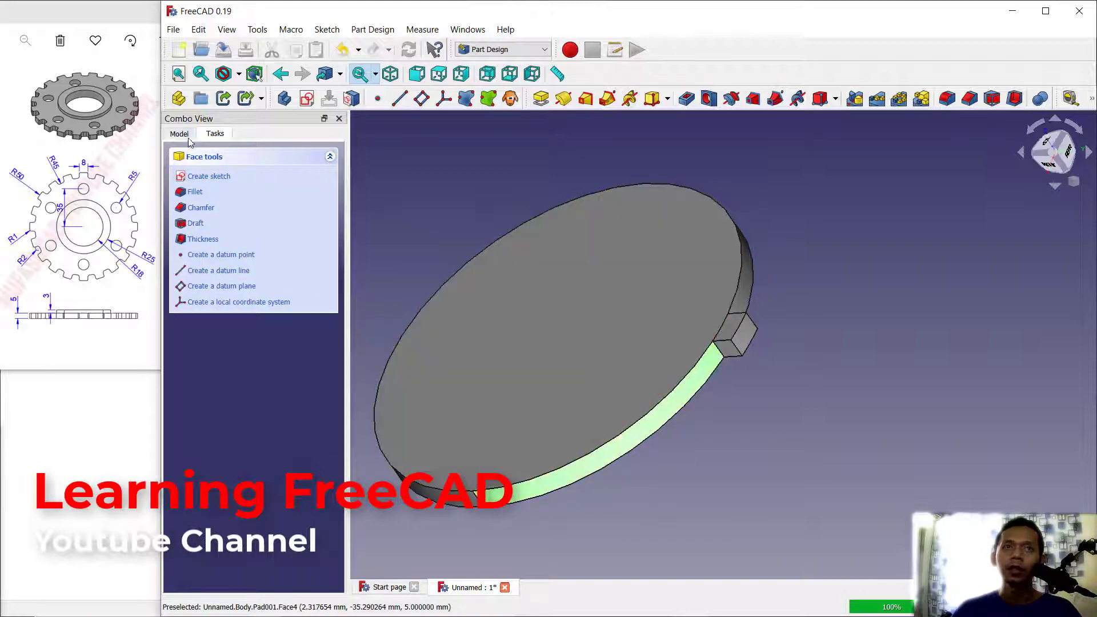
{"action": "left_click", "coordinate": [179, 134]}
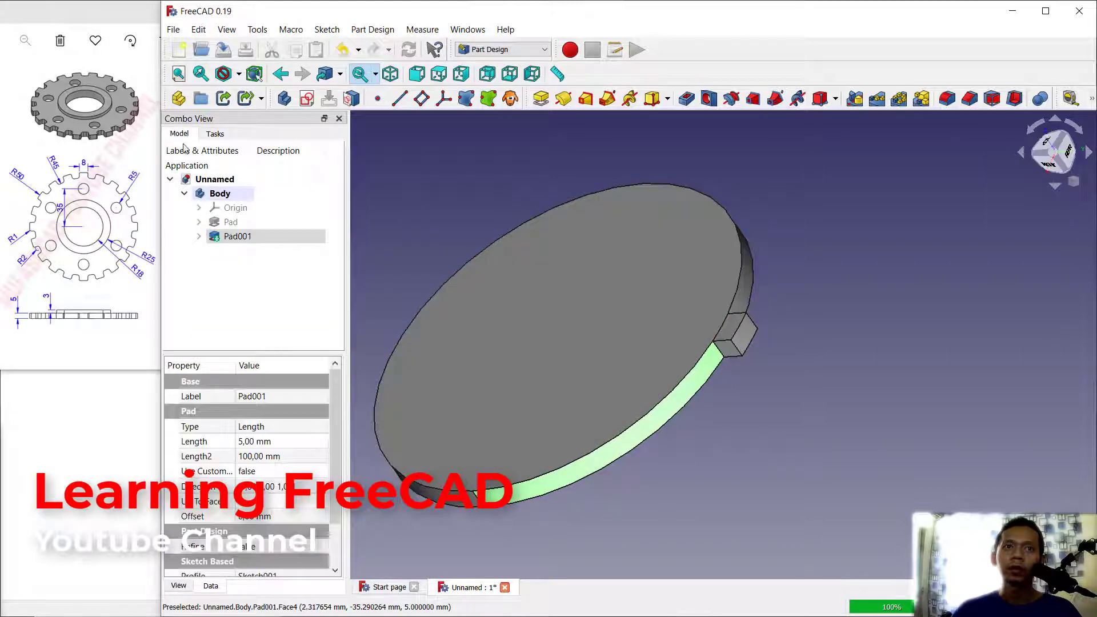
{"action": "left_click", "coordinate": [258, 548]}
{"action": "left_click", "coordinate": [260, 547]}
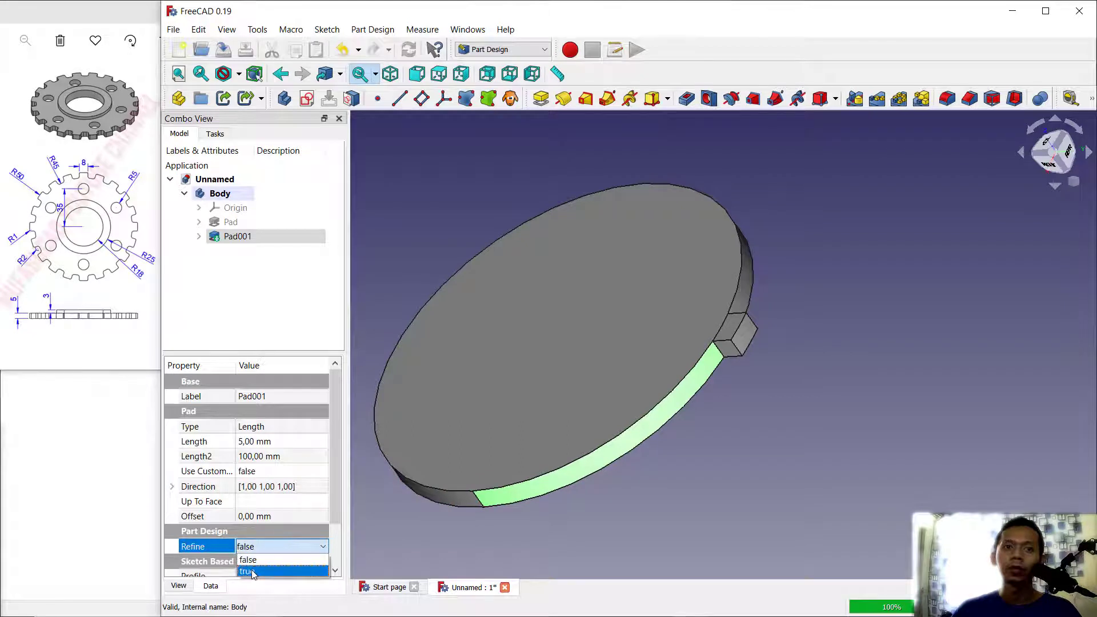
{"action": "left_click", "coordinate": [271, 564]}
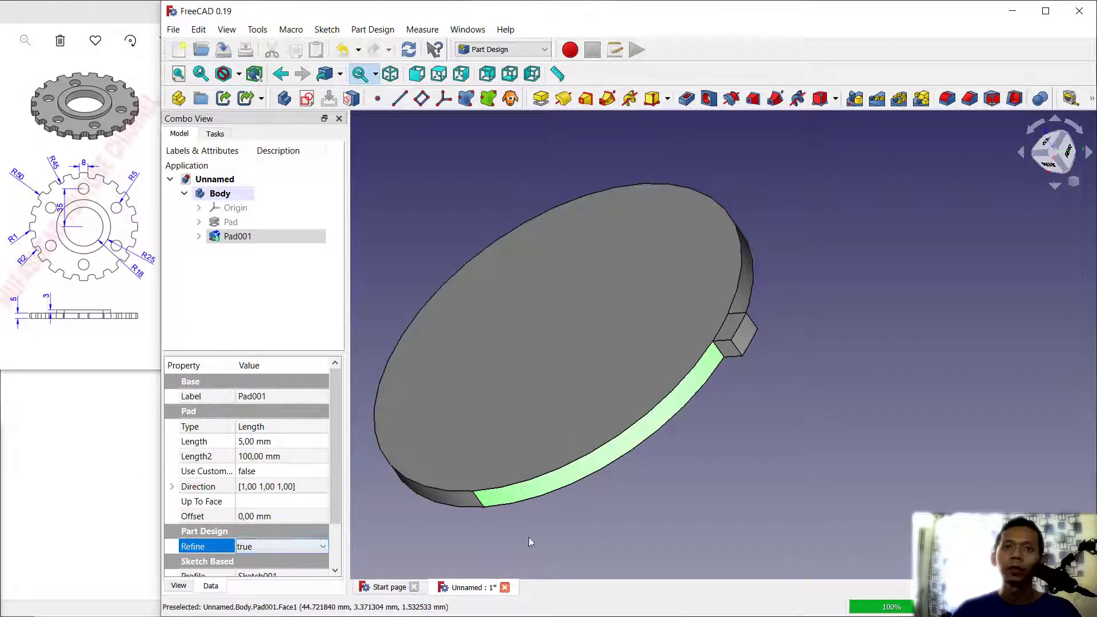
{"action": "left_click", "coordinate": [768, 441]}
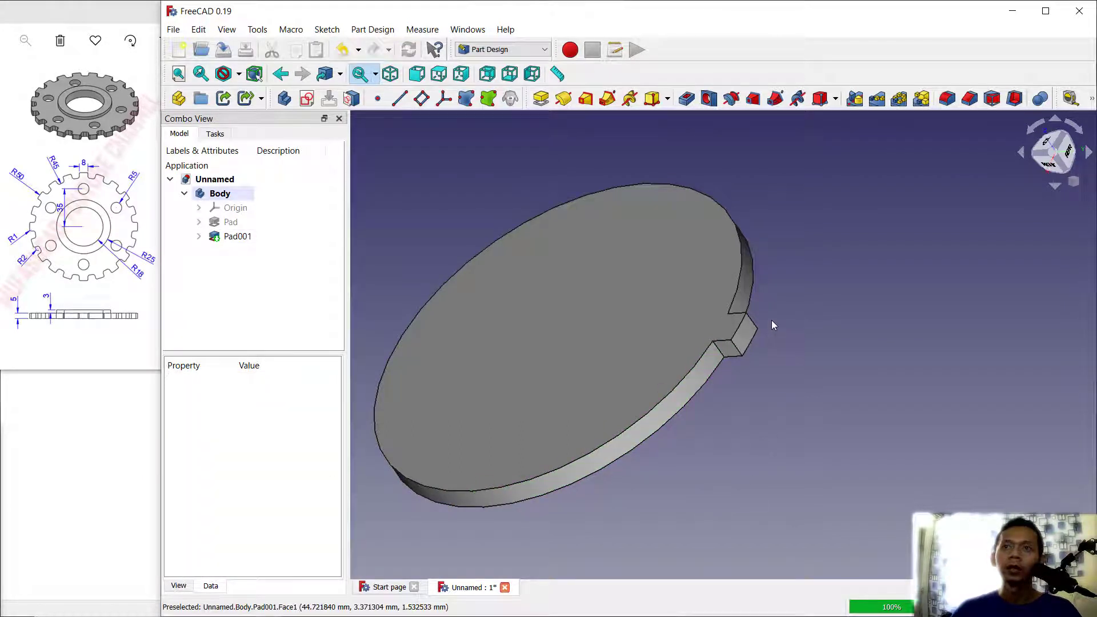
{"action": "scroll", "coordinate": [767, 331], "scroll_direction": "up", "scroll_amount": 3}
{"action": "scroll", "coordinate": [756, 339], "scroll_direction": "up", "scroll_amount": 3}
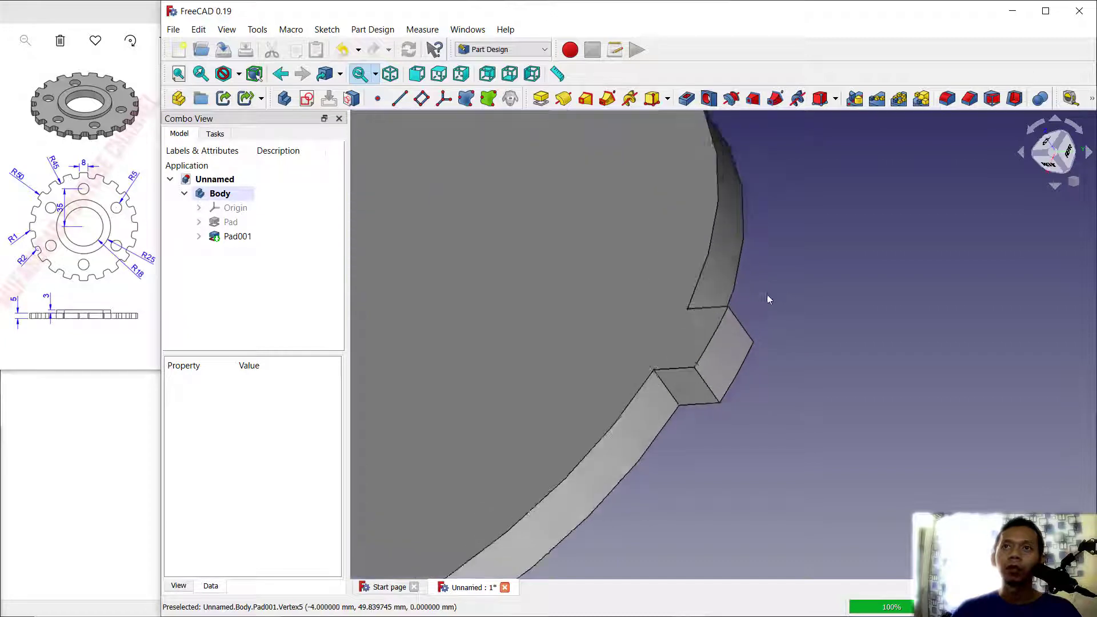
Fillet the two selected notch edges with a 1 mm radius
{"action": "left_click", "coordinate": [739, 339]}
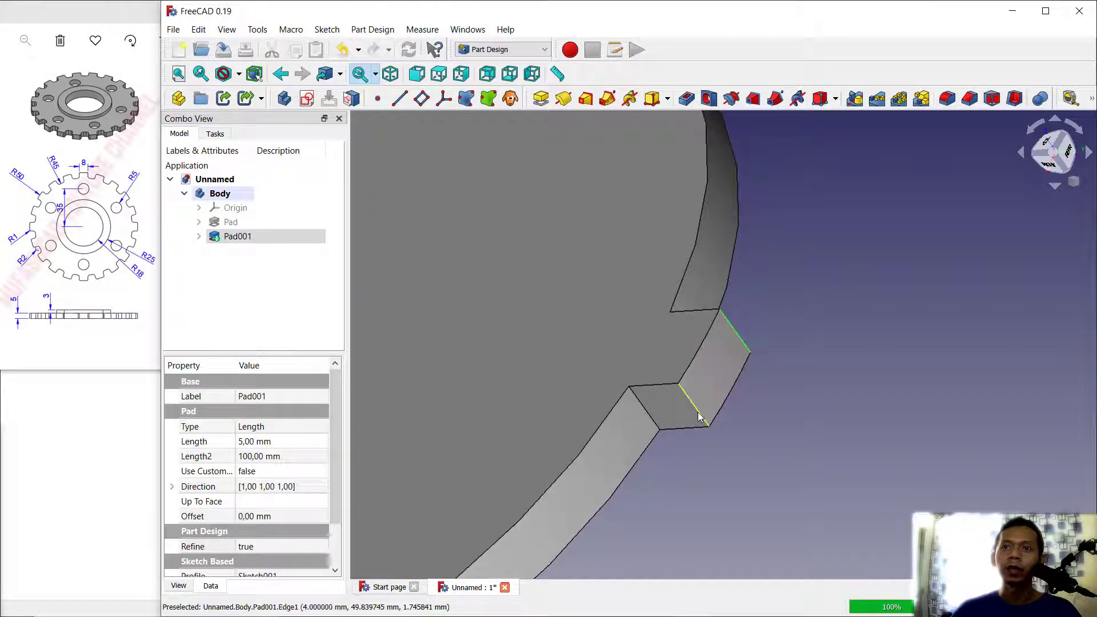
{"action": "left_click", "coordinate": [697, 408], "text": "ctrl"}
{"action": "left_click", "coordinate": [947, 100]}
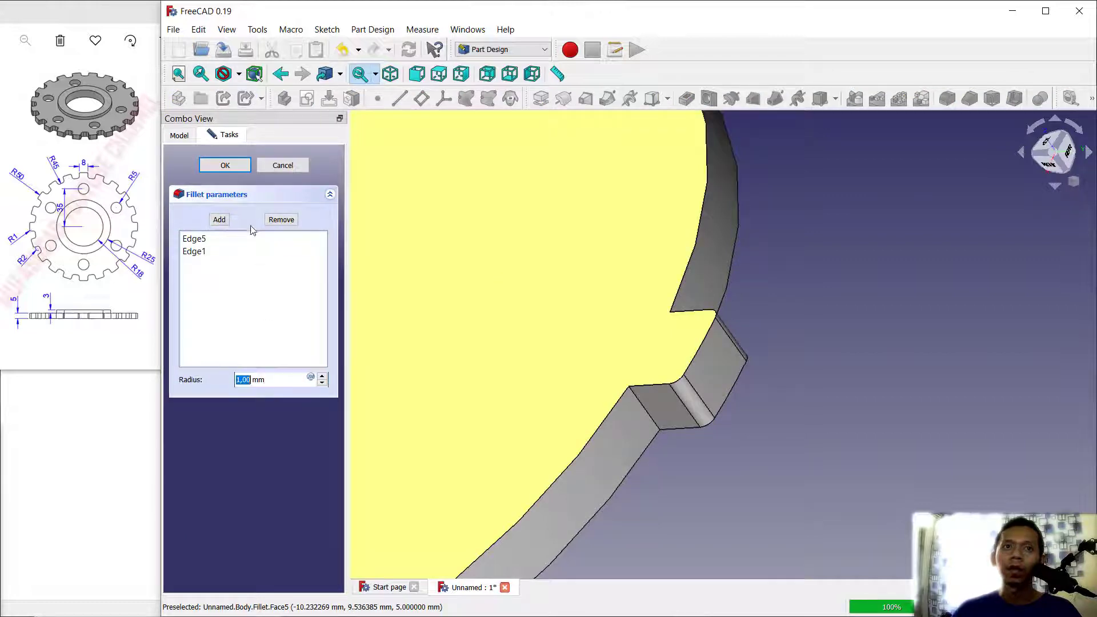
{"action": "left_click", "coordinate": [225, 165]}
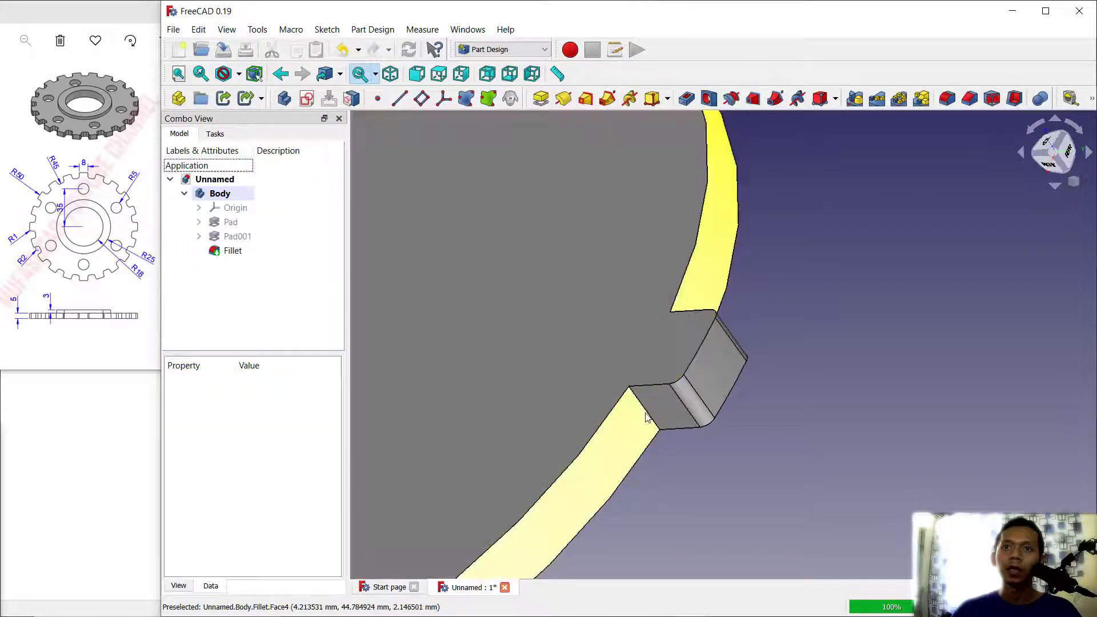
Fillet the tooth's other edges at 2 mm, then view the whole disc
{"action": "left_click", "coordinate": [646, 408]}
{"action": "middle_click_drag", "start_coordinate": [645, 408], "coordinate": [758, 337]}
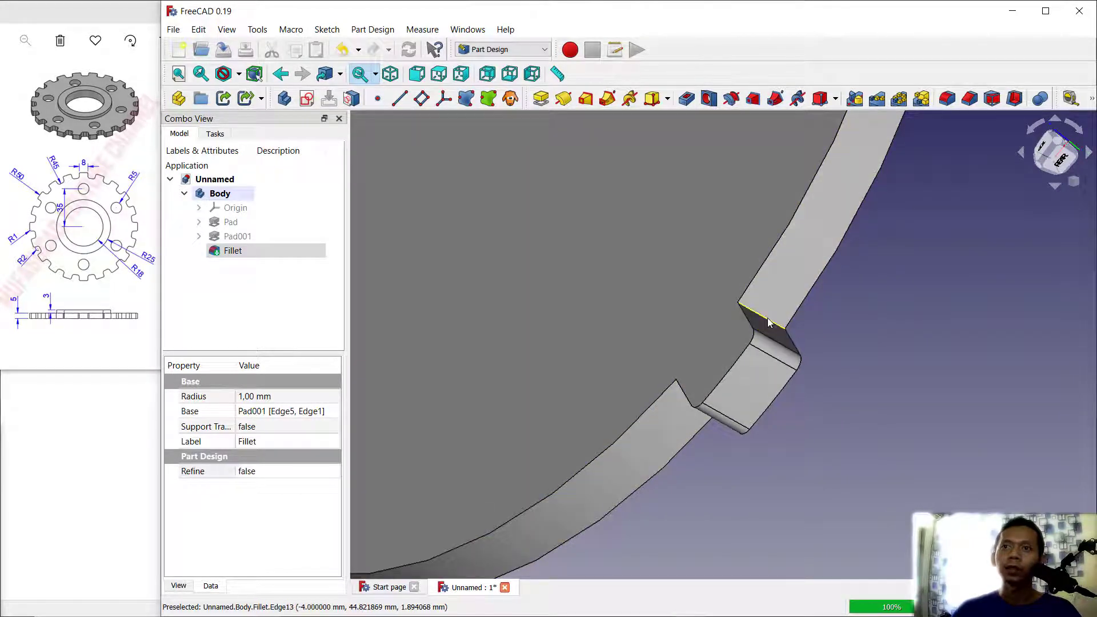
{"action": "middle_click_drag", "start_coordinate": [705, 264], "coordinate": [825, 227]}
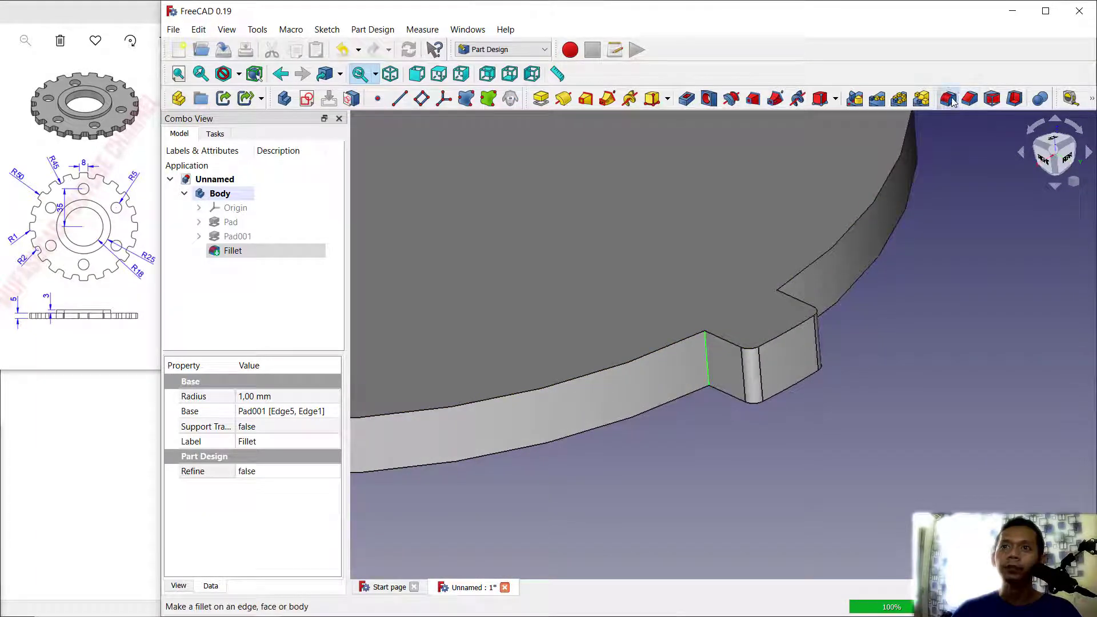
{"action": "left_click", "coordinate": [949, 99]}
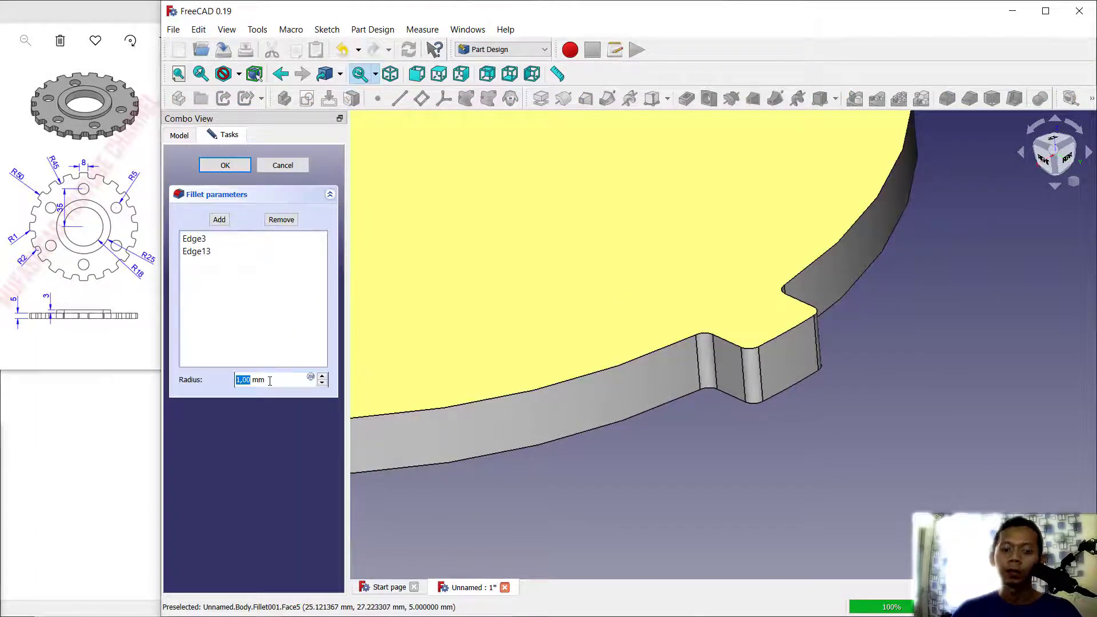
{"action": "type", "text": "2"}
{"action": "left_click", "coordinate": [234, 166]}
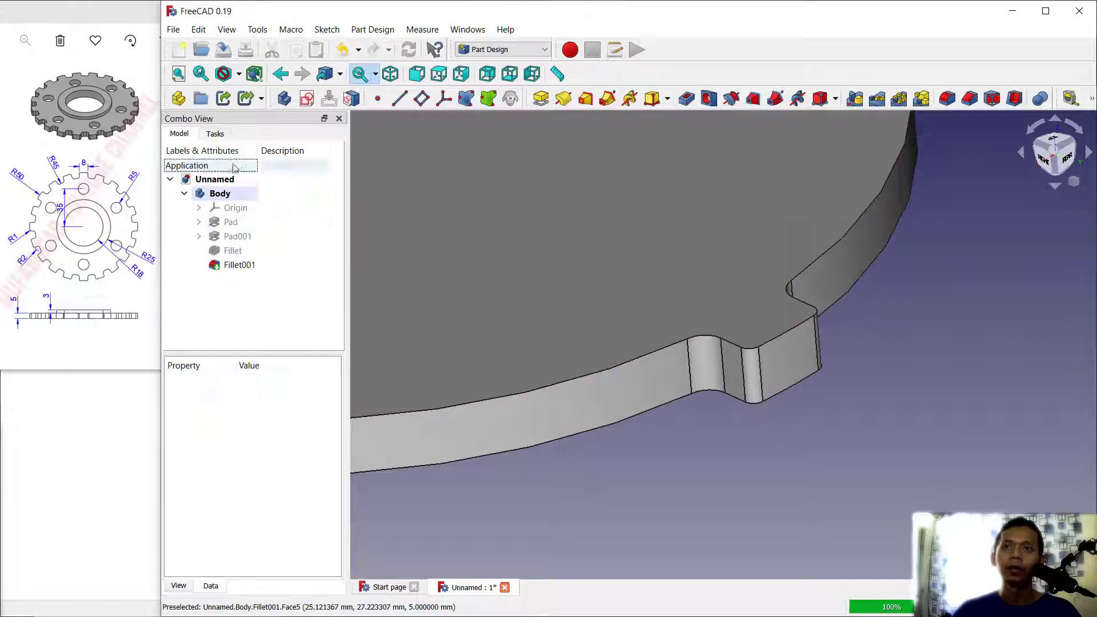
{"action": "scroll", "coordinate": [720, 383], "scroll_direction": "down", "scroll_amount": 5}
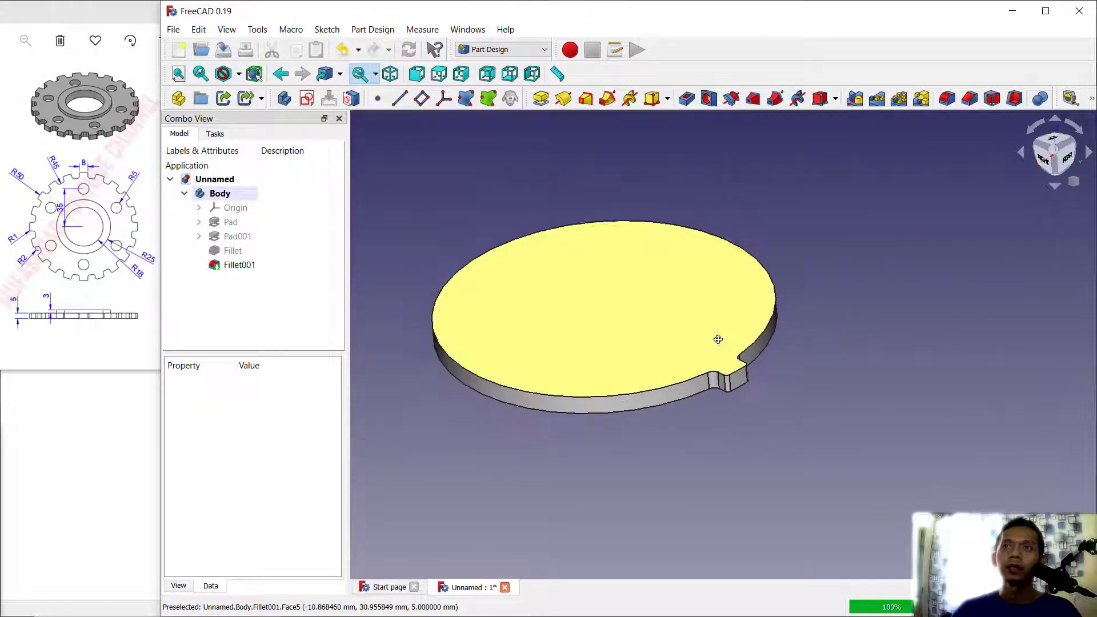
{"action": "middle_click_drag", "start_coordinate": [717, 340], "coordinate": [793, 346]}
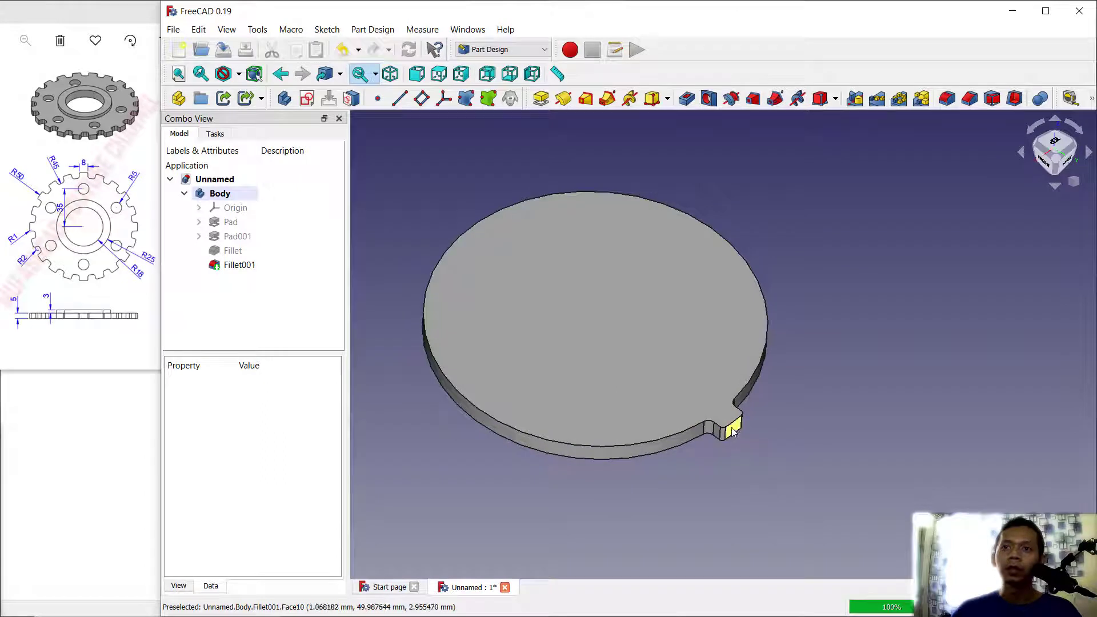
Polar-pattern the tooth and its fillets 21 times over 360°
{"action": "left_click", "coordinate": [899, 99]}
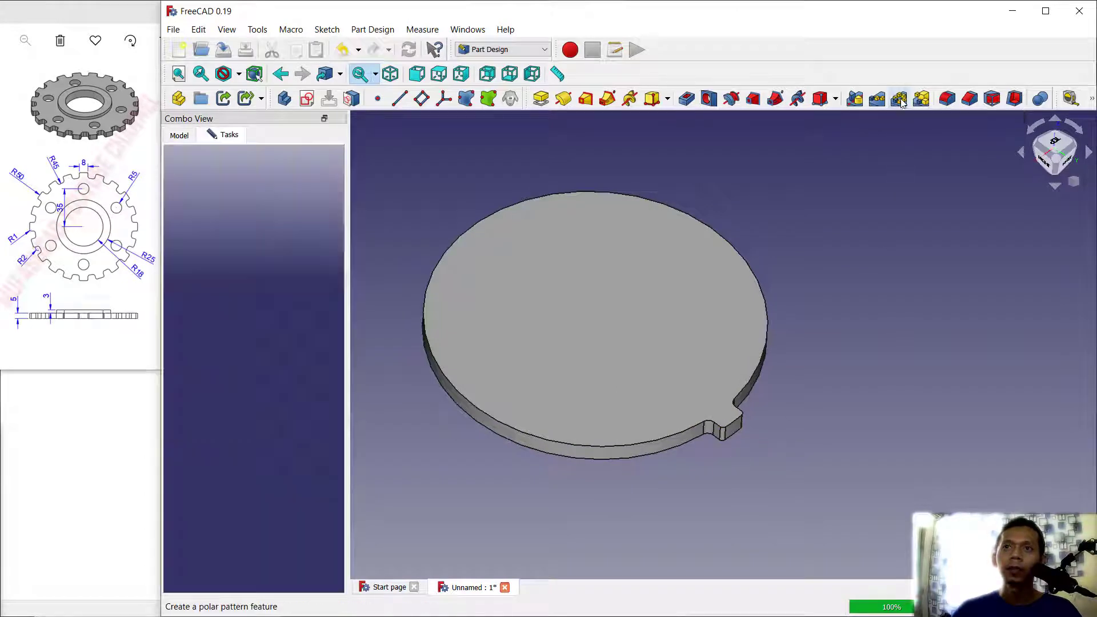
{"action": "left_click_drag", "start_coordinate": [217, 264], "coordinate": [209, 227]}
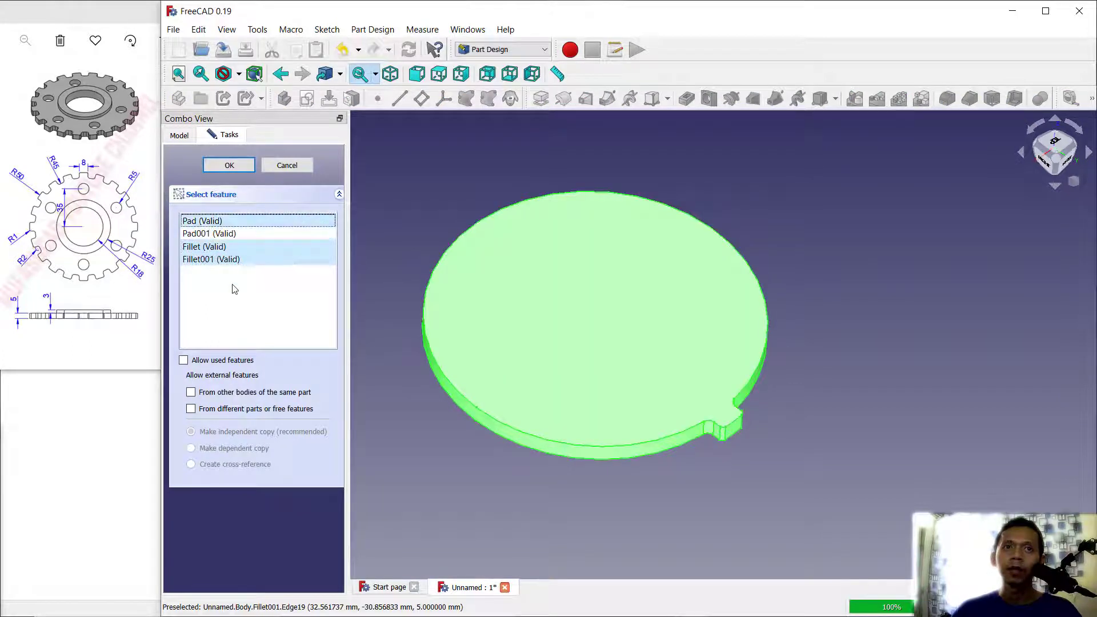
{"action": "left_click", "coordinate": [232, 168]}
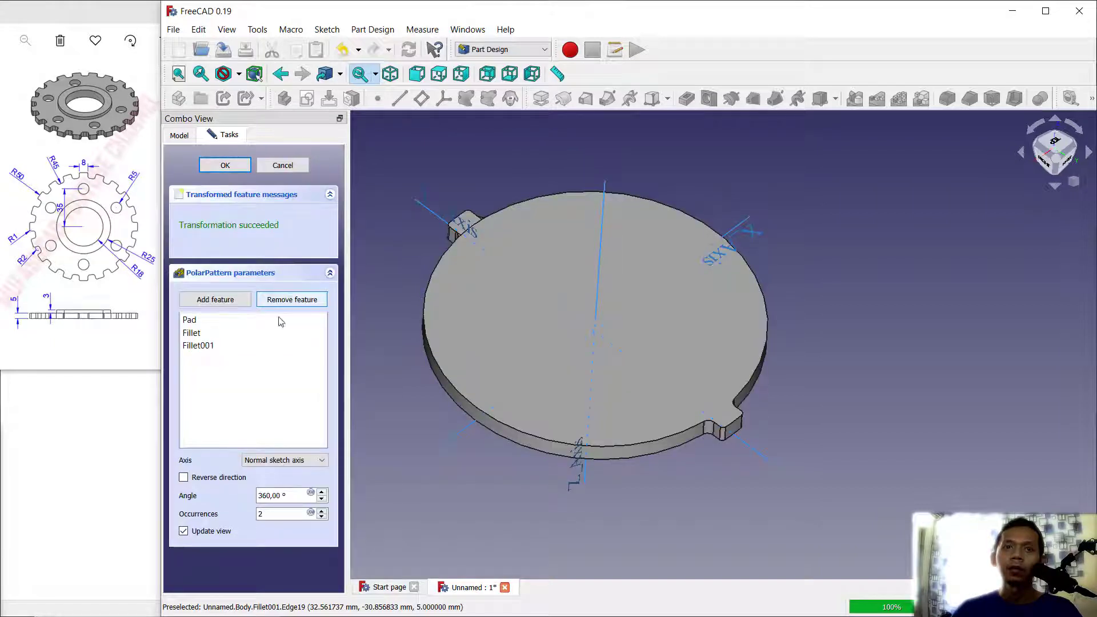
{"action": "type", "text": "21"}
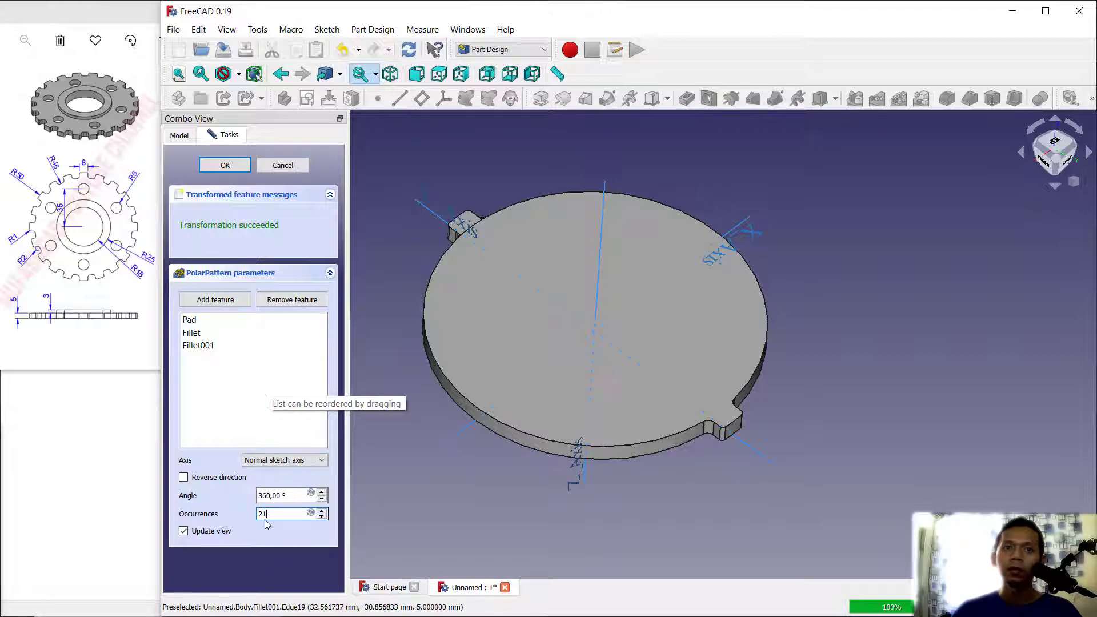
{"action": "key", "text": "Return"}
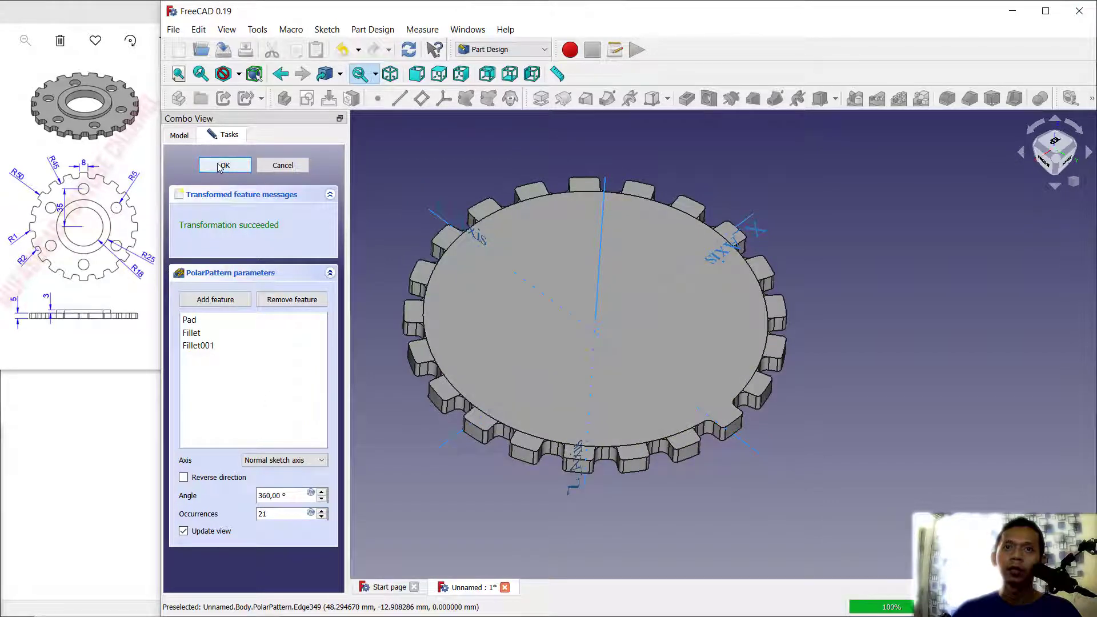
{"action": "left_click", "coordinate": [224, 165]}
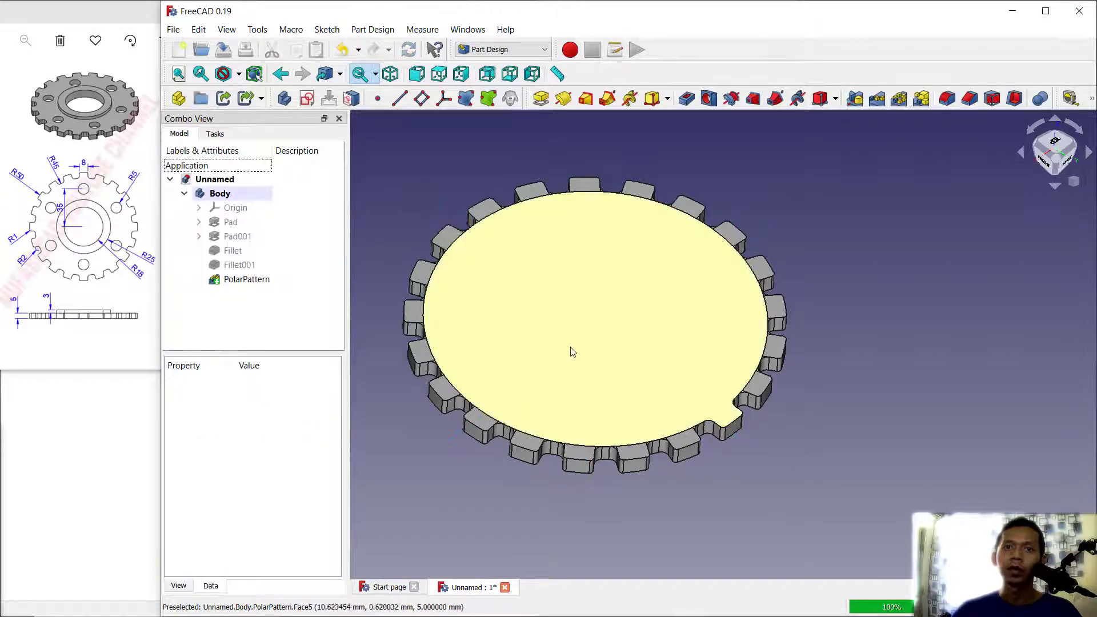
Set the PolarPattern's Refine to true, then select the gear's top face
{"action": "left_click", "coordinate": [567, 361]}
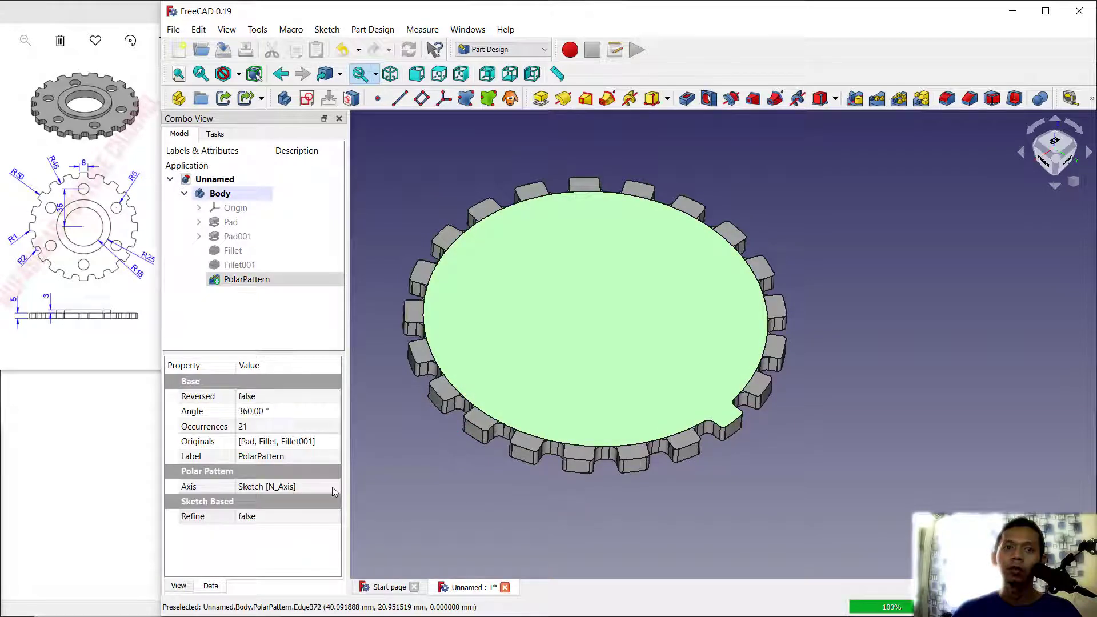
{"action": "left_click", "coordinate": [258, 520]}
{"action": "left_click", "coordinate": [274, 519]}
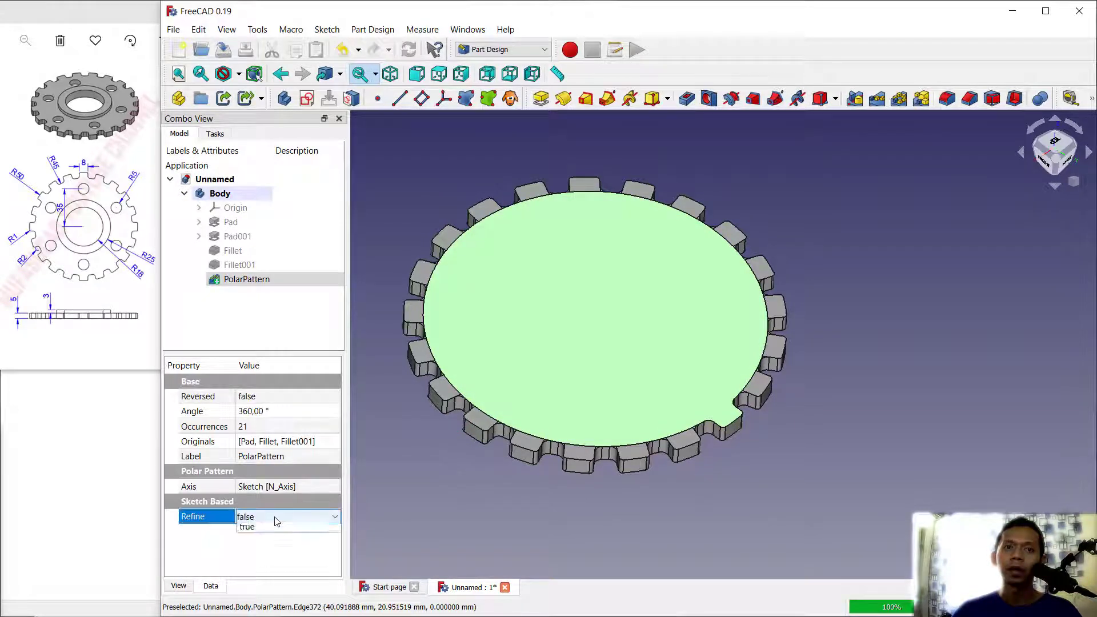
{"action": "left_click", "coordinate": [263, 544]}
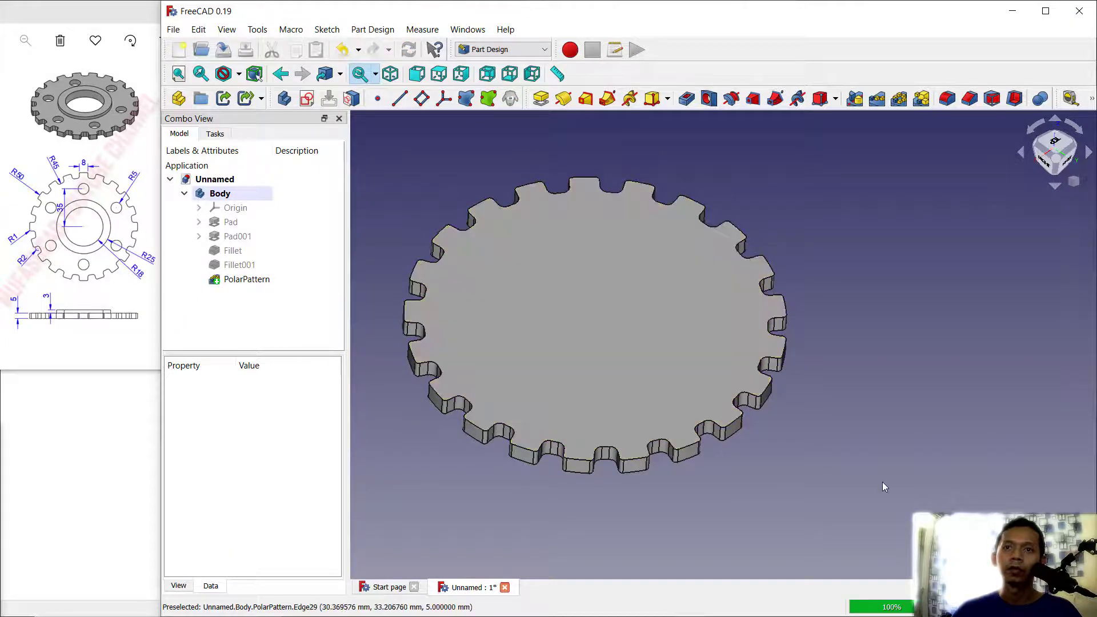
{"action": "middle_click_drag", "start_coordinate": [631, 293], "coordinate": [673, 319]}
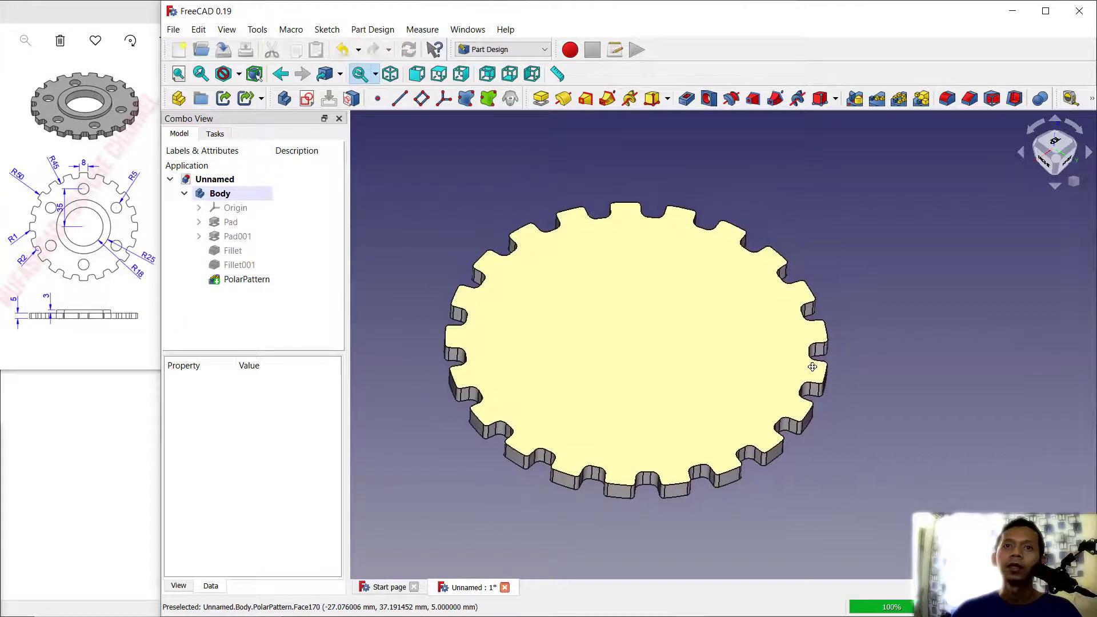
{"action": "left_click", "coordinate": [638, 315]}
Sketch a 25 mm radius circle centred on the origin on the gear's top face
{"action": "left_click", "coordinate": [299, 101]}
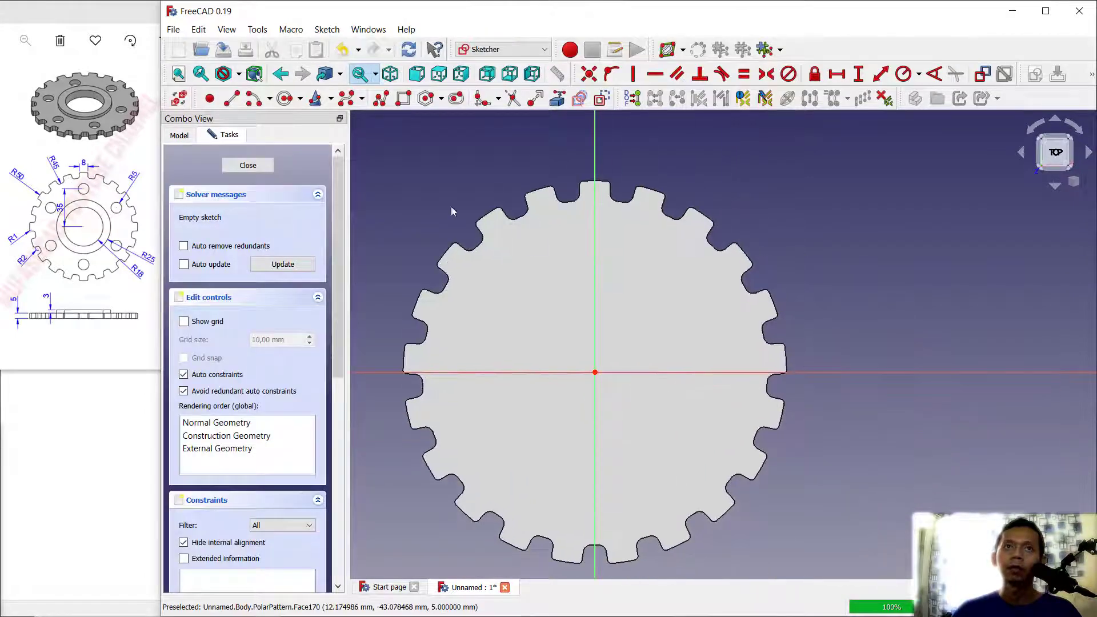
{"action": "left_click", "coordinate": [284, 98]}
{"action": "left_click", "coordinate": [595, 372]}
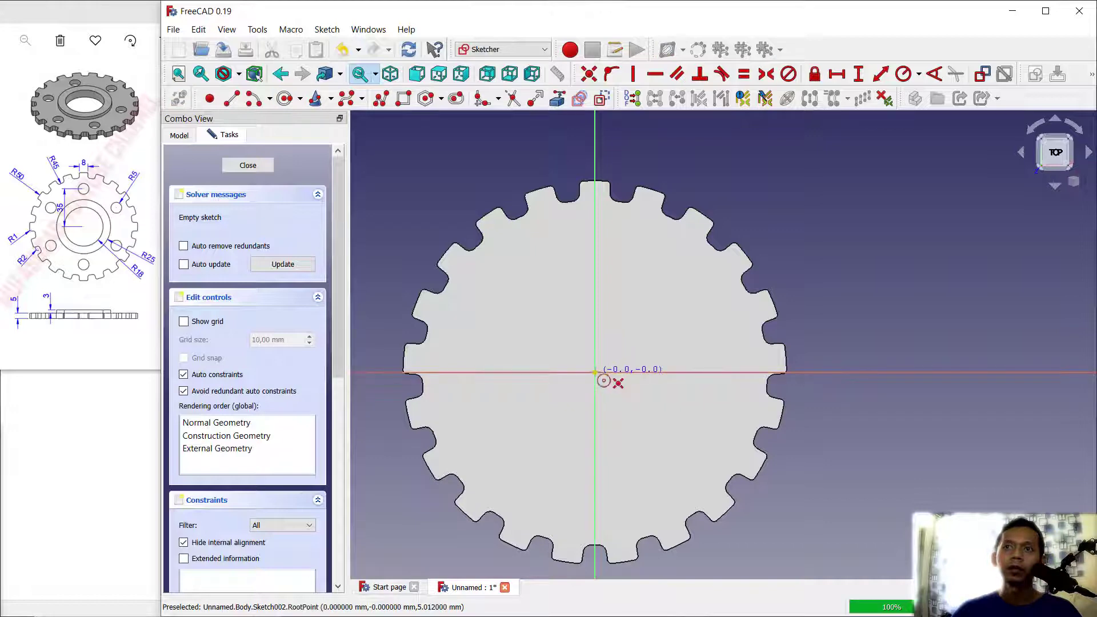
{"action": "left_click", "coordinate": [667, 322]}
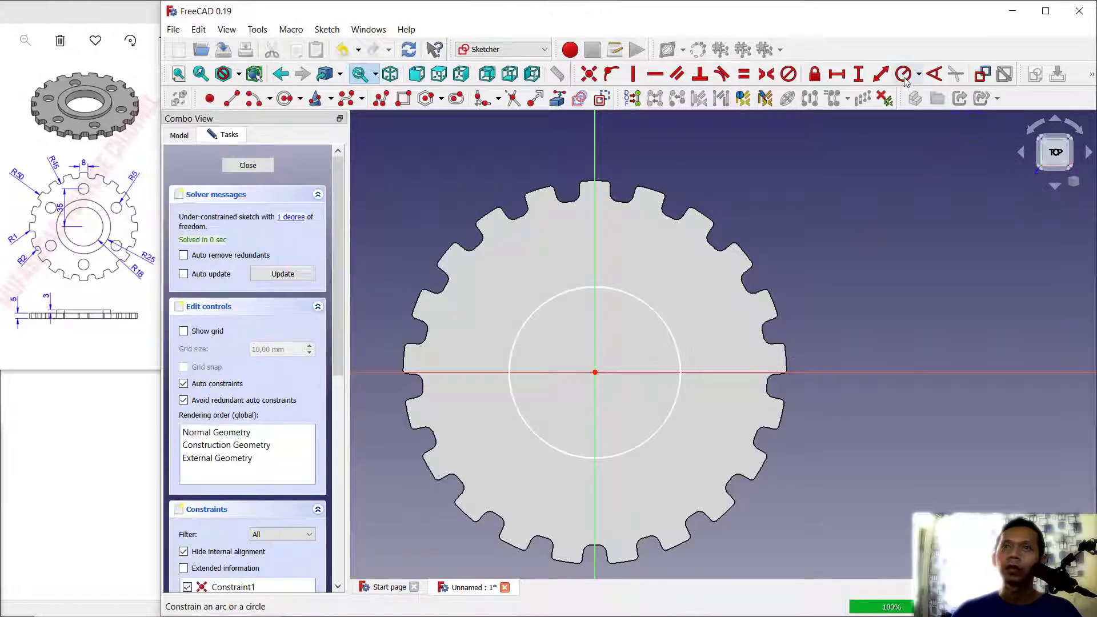
{"action": "left_click", "coordinate": [656, 314]}
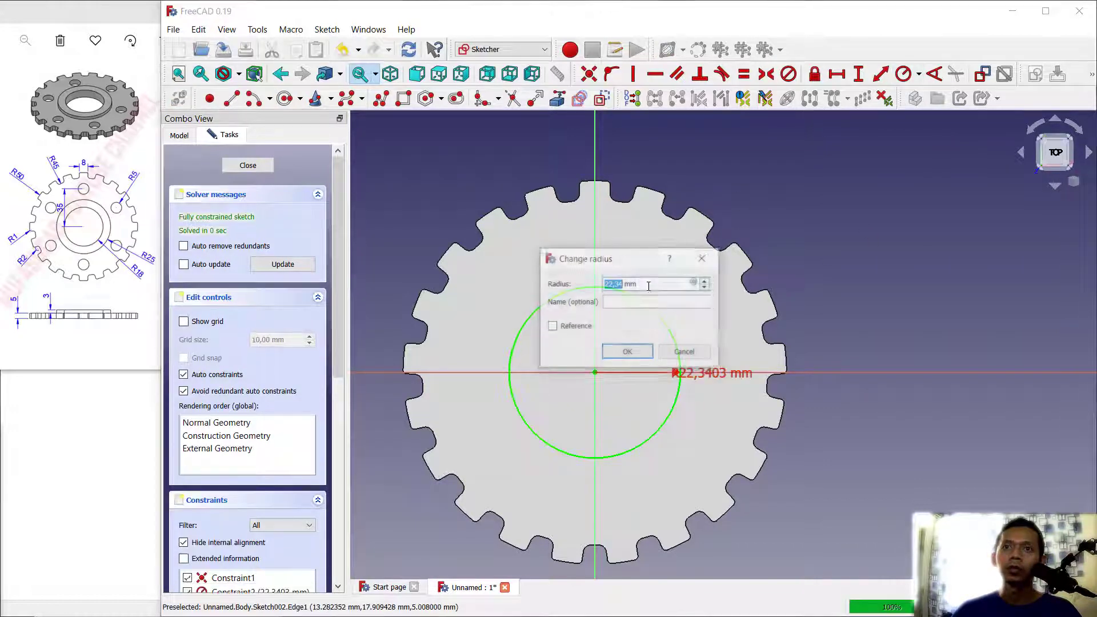
{"action": "type", "text": "25"}
{"action": "key", "text": "Return"}
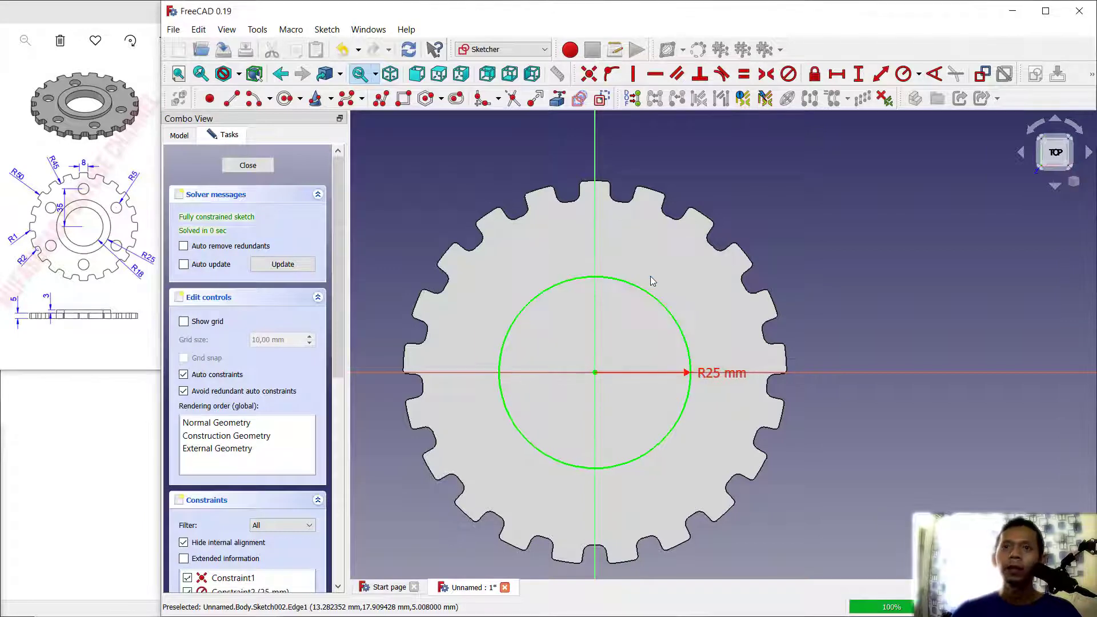
{"action": "left_click", "coordinate": [248, 164]}
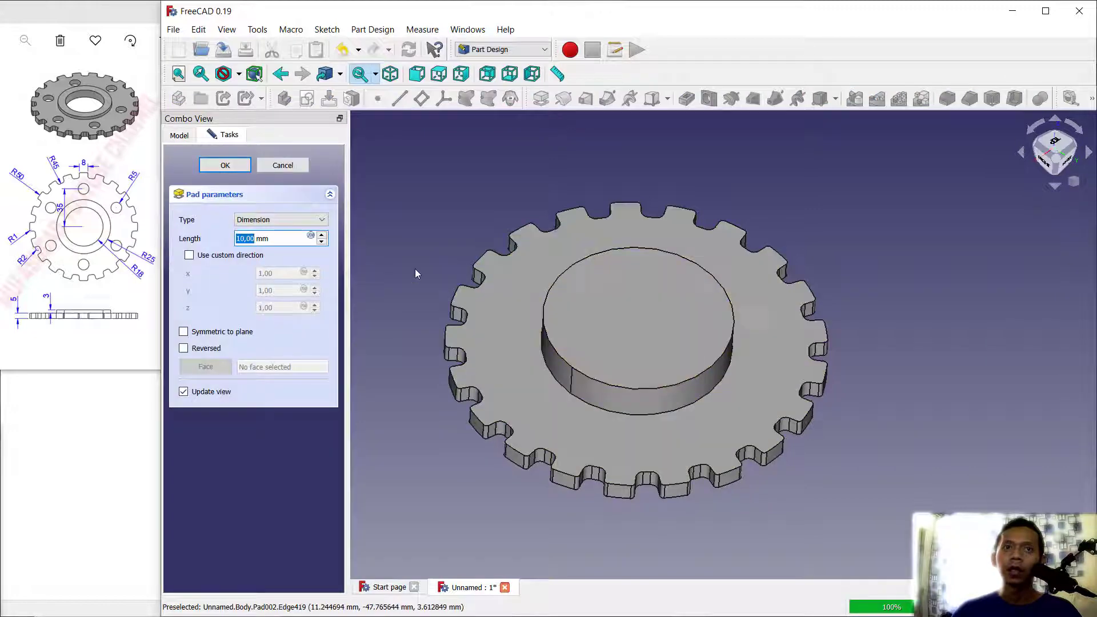
Pad the hub 3 mm as Pad002, then start a new sketch on its top face
{"action": "type", "text": "3"}
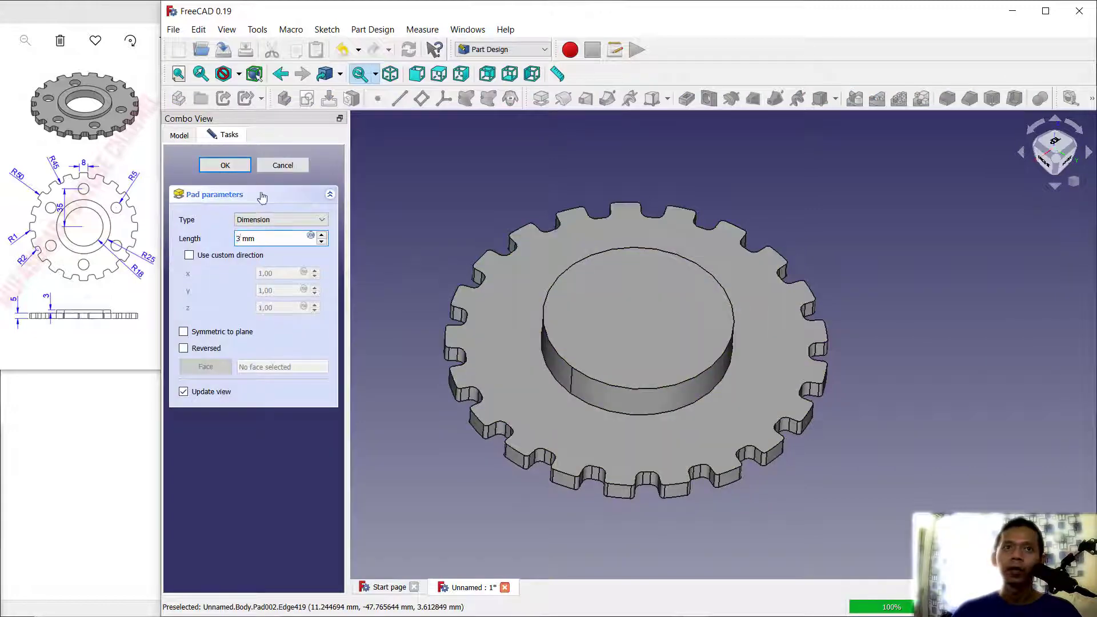
{"action": "left_click", "coordinate": [225, 165]}
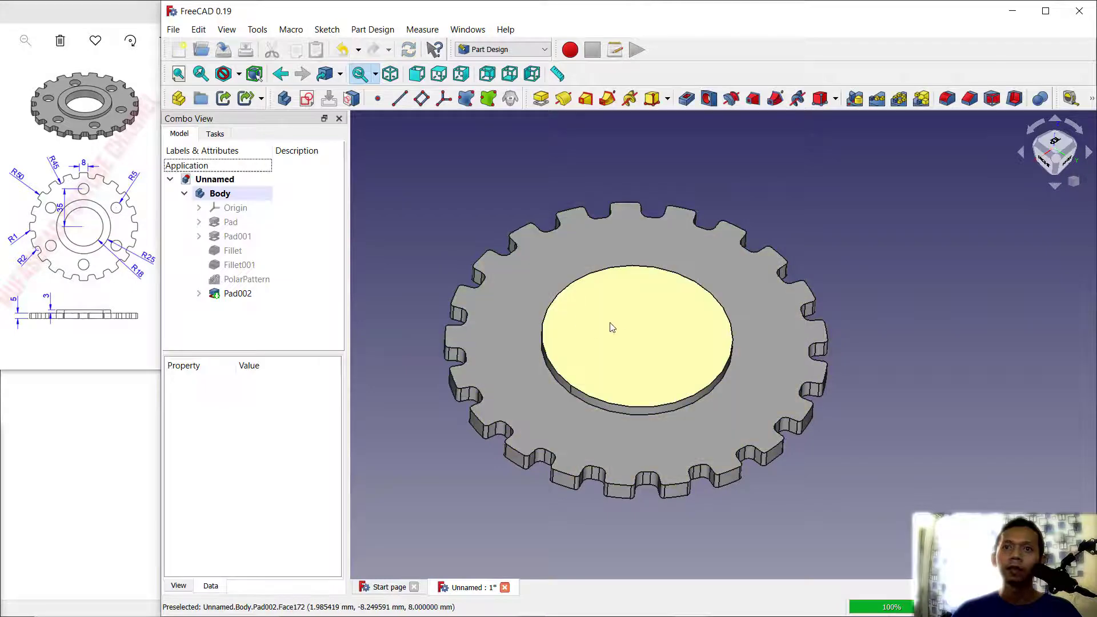
{"action": "left_click", "coordinate": [626, 338]}
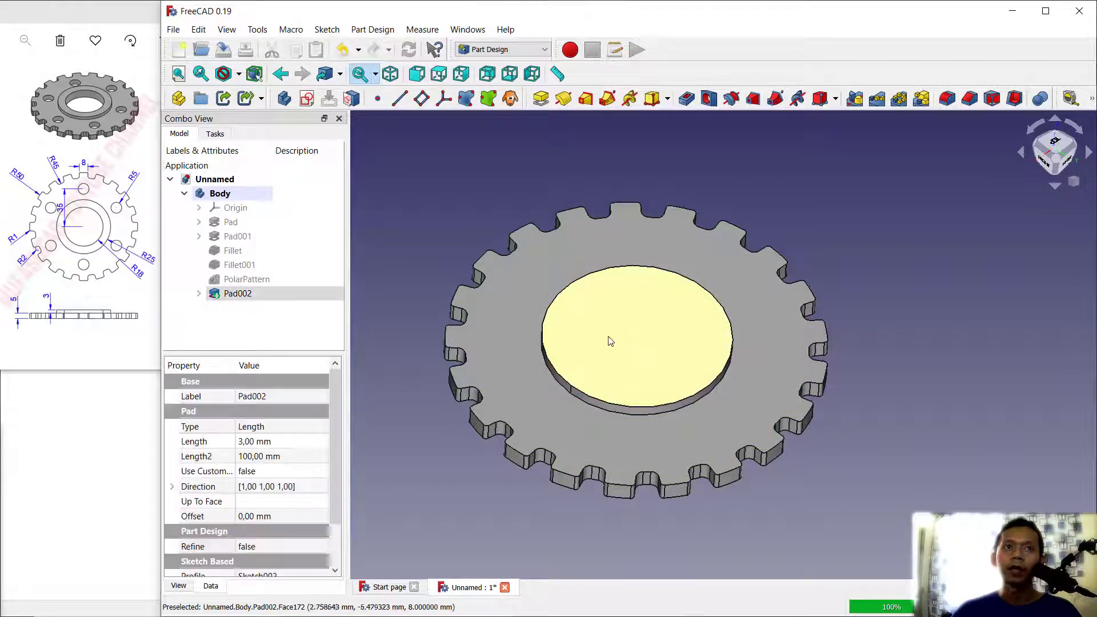
{"action": "left_click", "coordinate": [307, 98]}
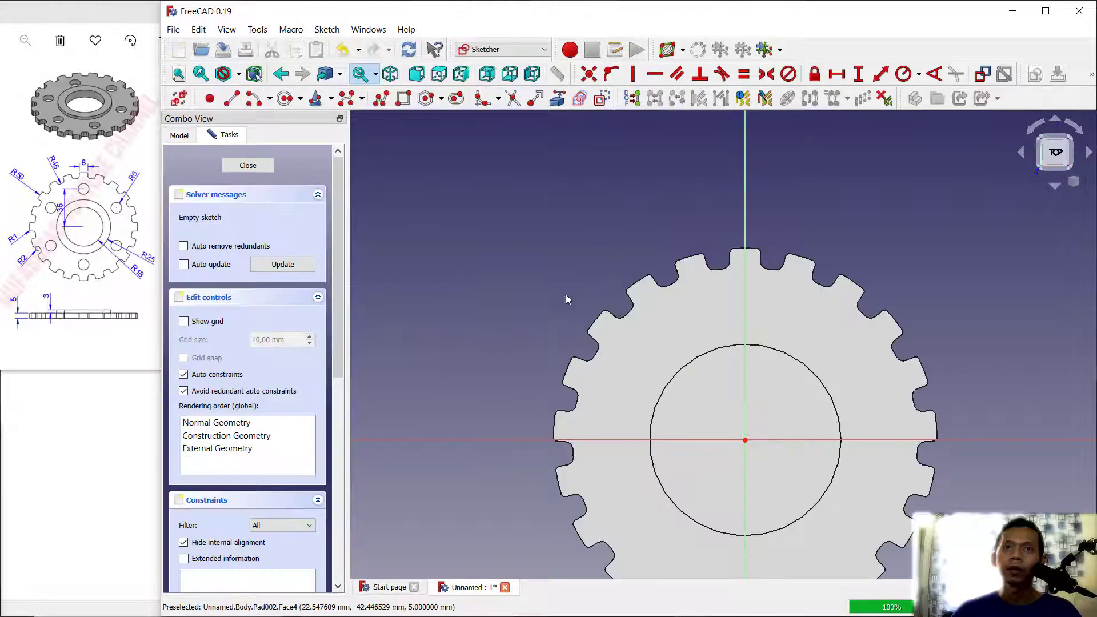
Draw an origin-centred circle with an 18 mm radius constraint and close the sketch
{"action": "left_click", "coordinate": [284, 98]}
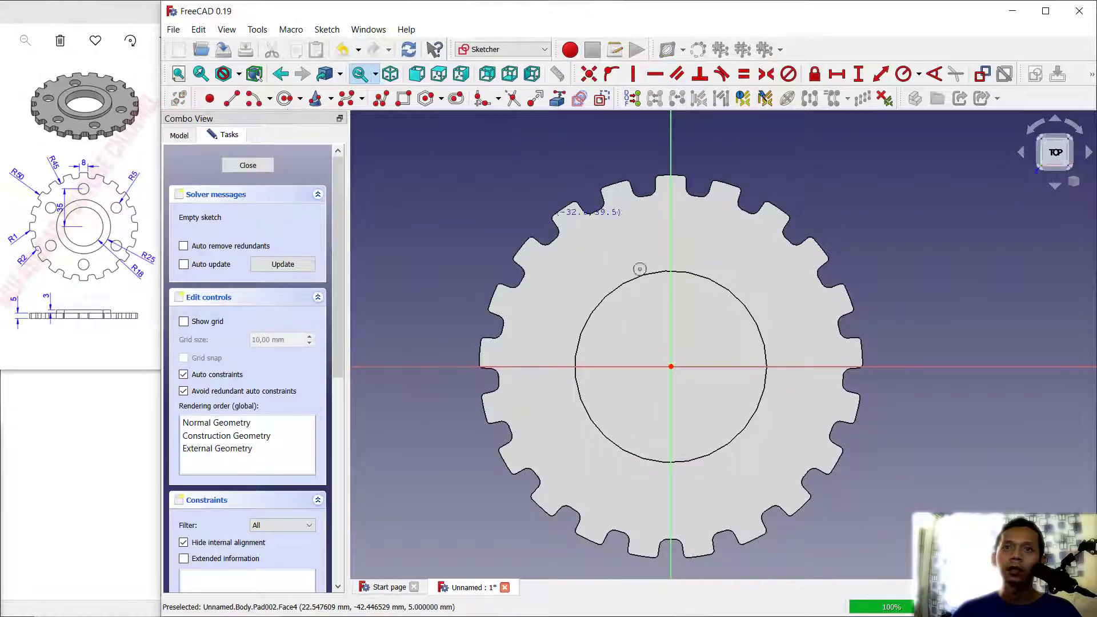
{"action": "left_click", "coordinate": [671, 367]}
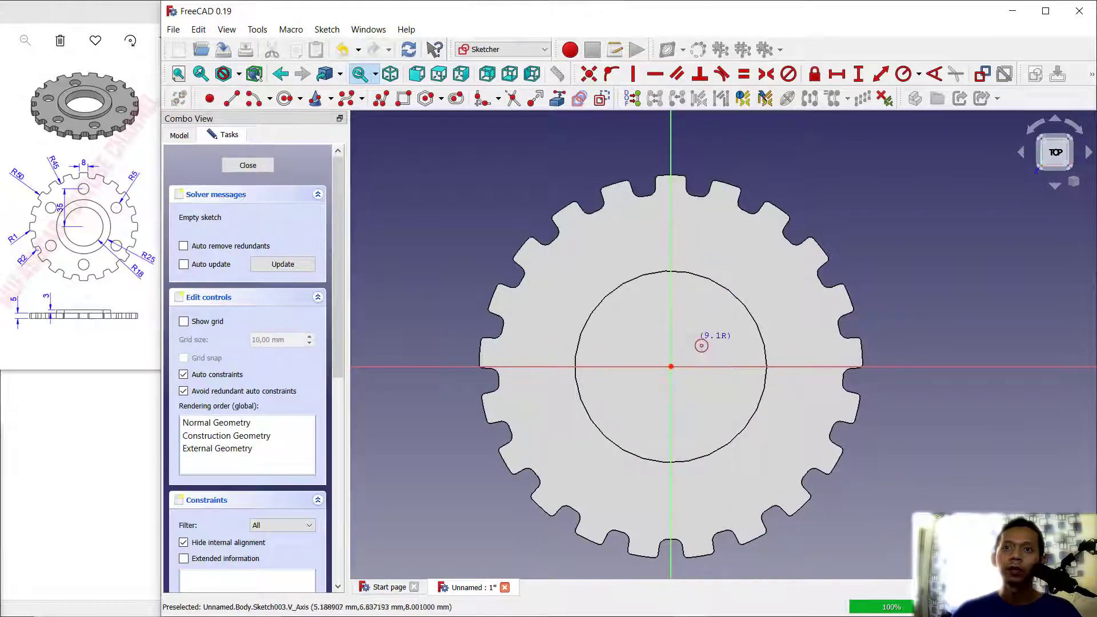
{"action": "left_click", "coordinate": [701, 345]}
{"action": "left_click", "coordinate": [904, 75]}
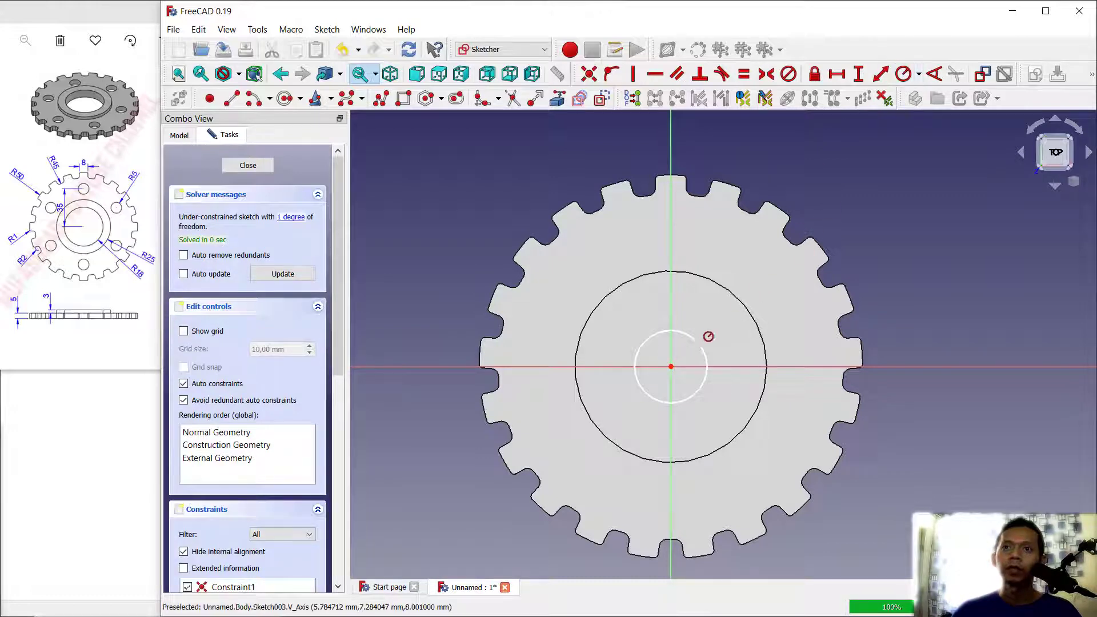
{"action": "left_click", "coordinate": [694, 345]}
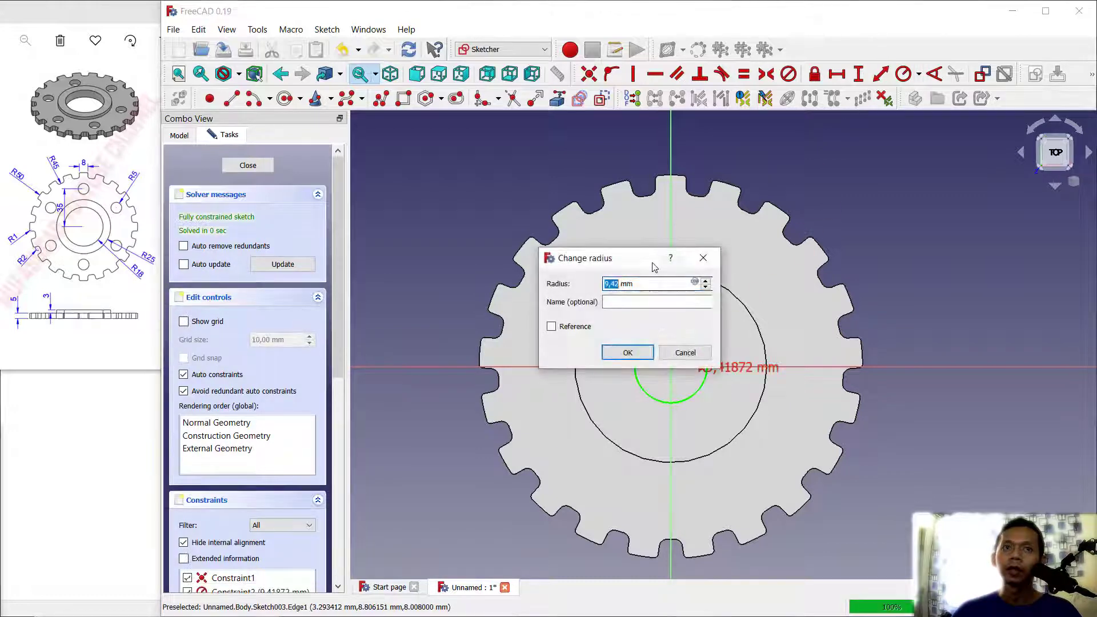
{"action": "type", "text": "18"}
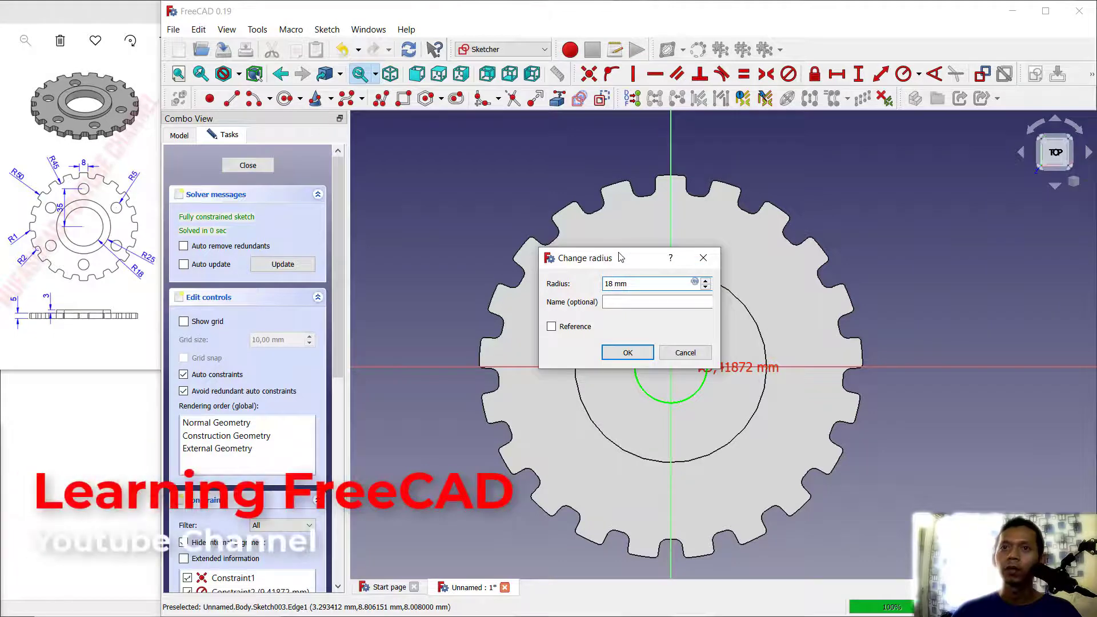
{"action": "key", "text": "Return"}
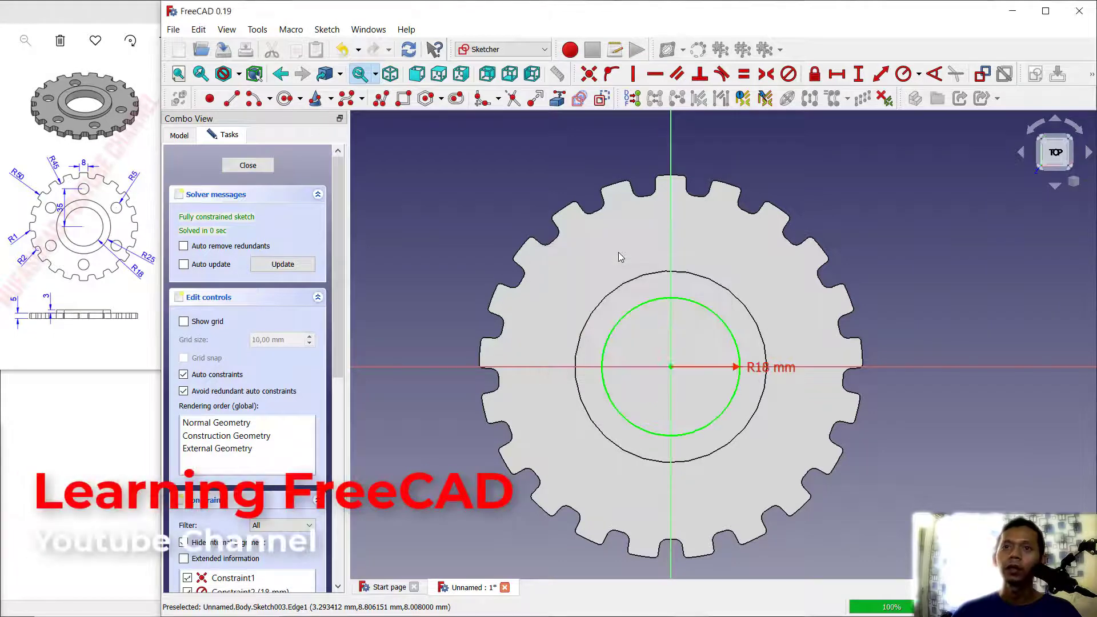
{"action": "left_click", "coordinate": [260, 166]}
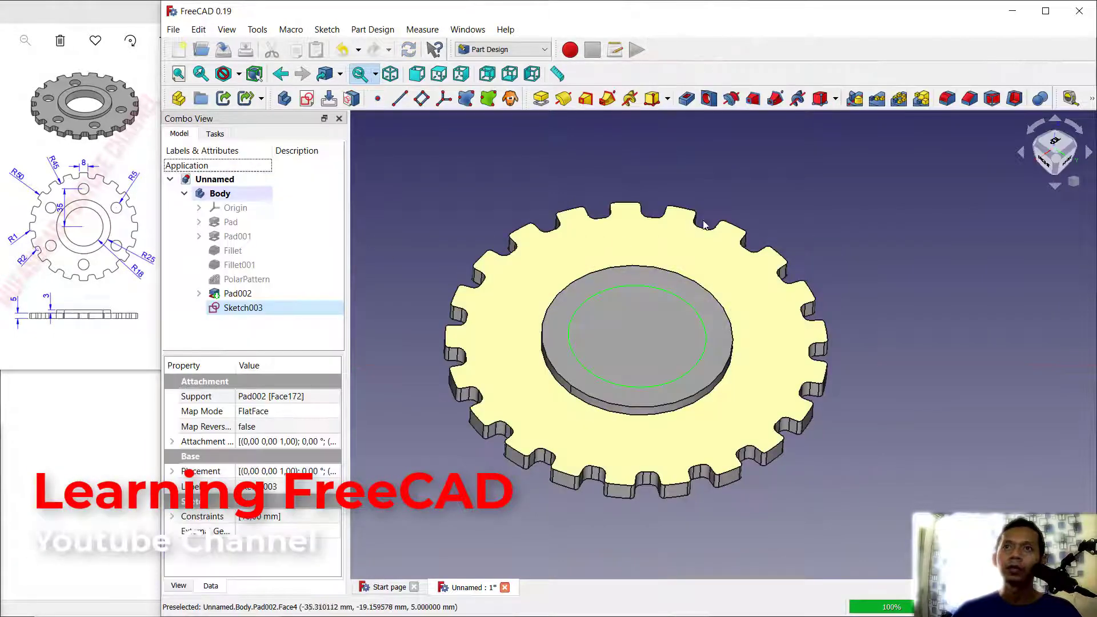
Pocket Sketch003 10 mm deep to bore the centre hole through the gear
{"action": "left_click", "coordinate": [688, 99]}
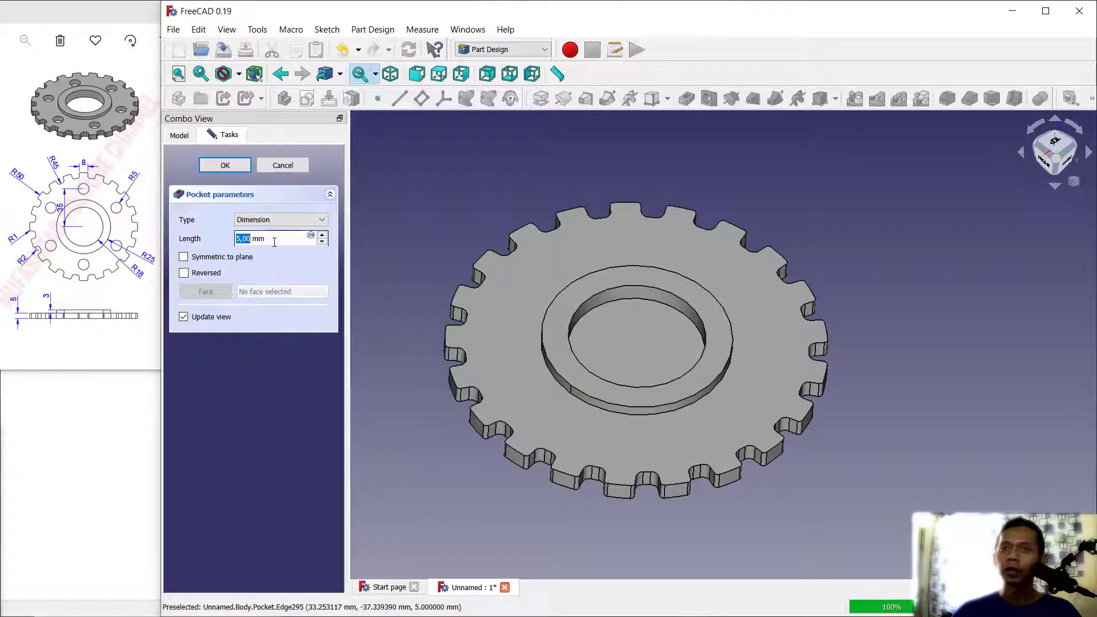
{"action": "type", "text": "10"}
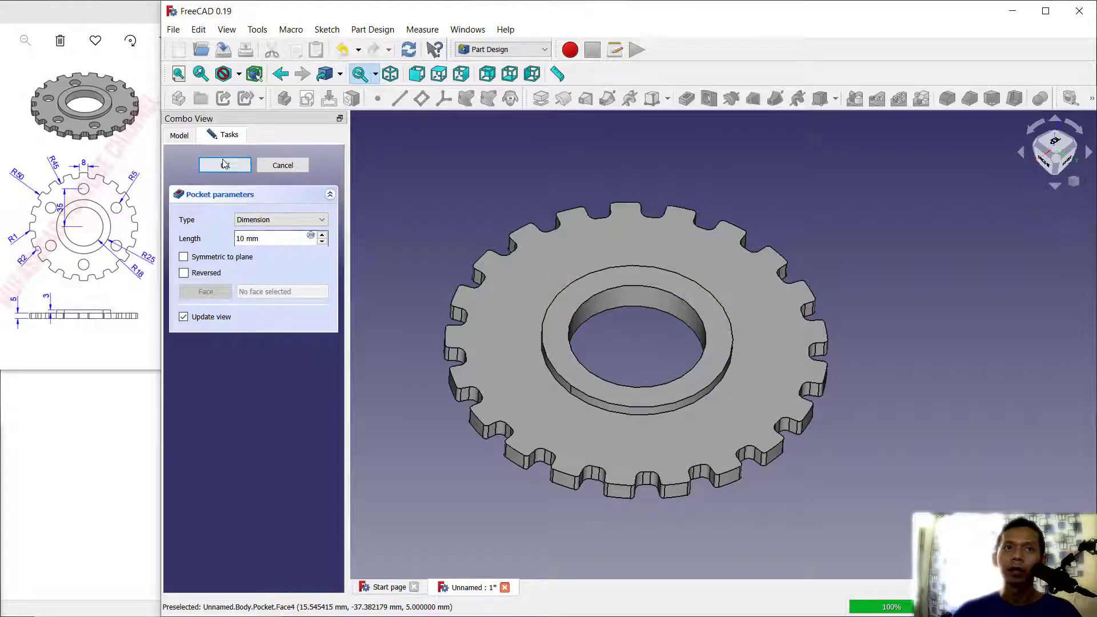
{"action": "key", "text": "Return"}
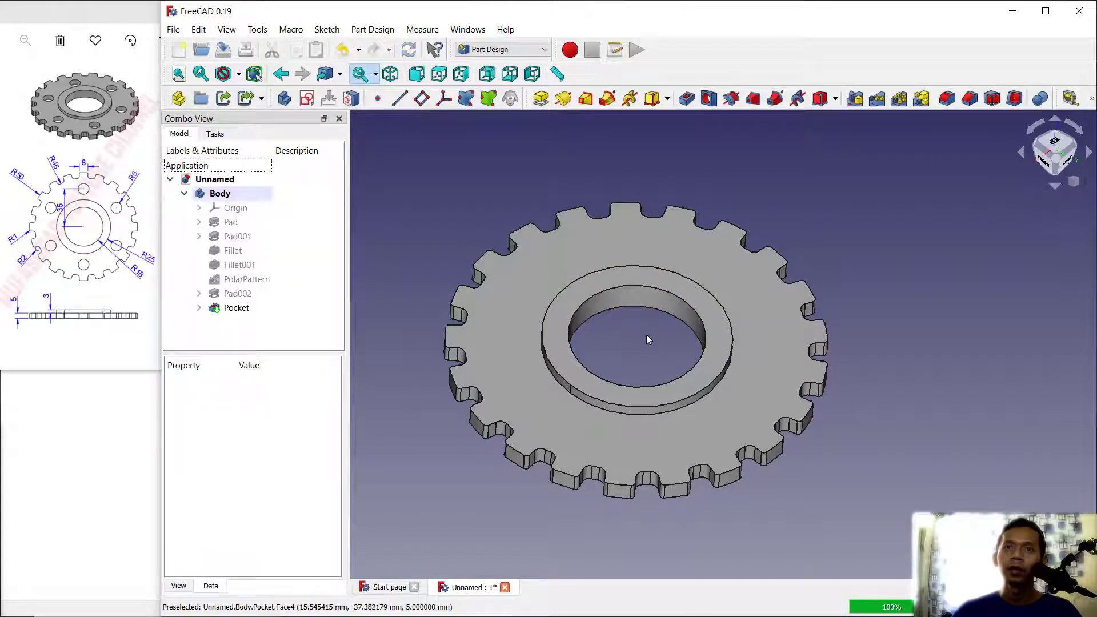
Start a sketch on the gear's top face and draw a circle on the vertical axis
{"action": "left_click", "coordinate": [554, 244]}
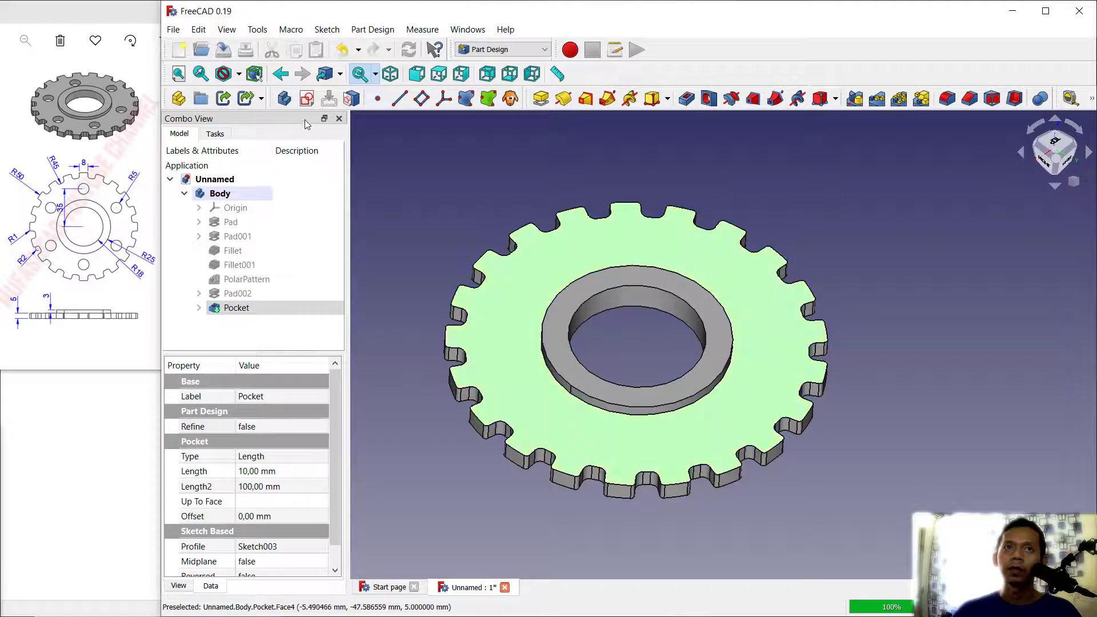
{"action": "left_click", "coordinate": [307, 101]}
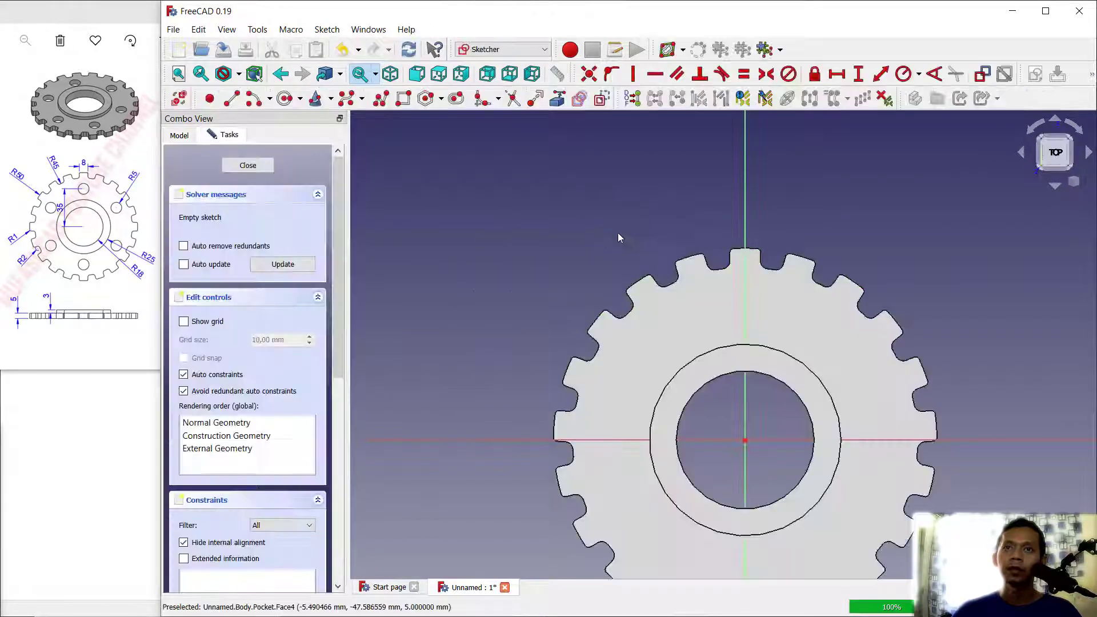
{"action": "left_click", "coordinate": [285, 99]}
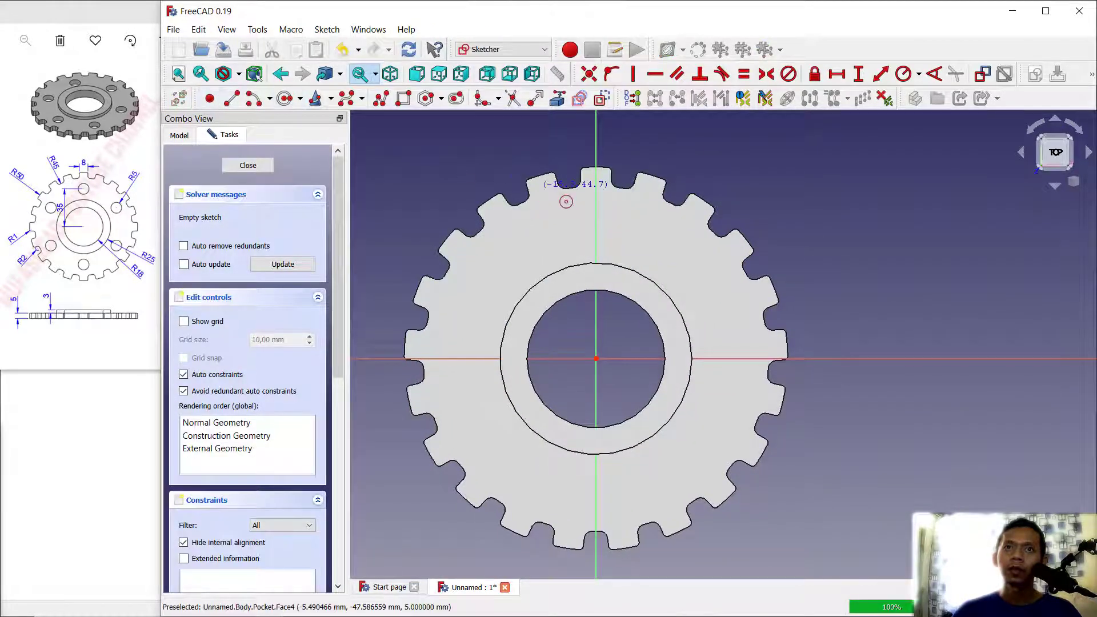
{"action": "left_click", "coordinate": [596, 238]}
{"action": "left_click", "coordinate": [620, 234]}
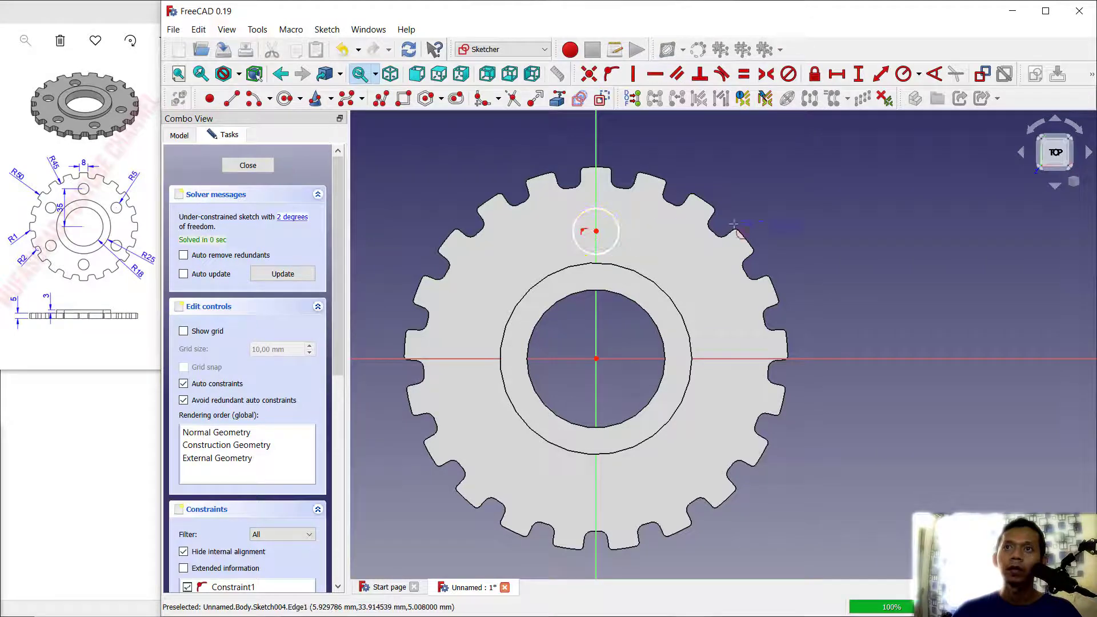
Constrain the bolt-hole circle 35 mm above the origin with a 5 mm radius
{"action": "left_click", "coordinate": [859, 75]}
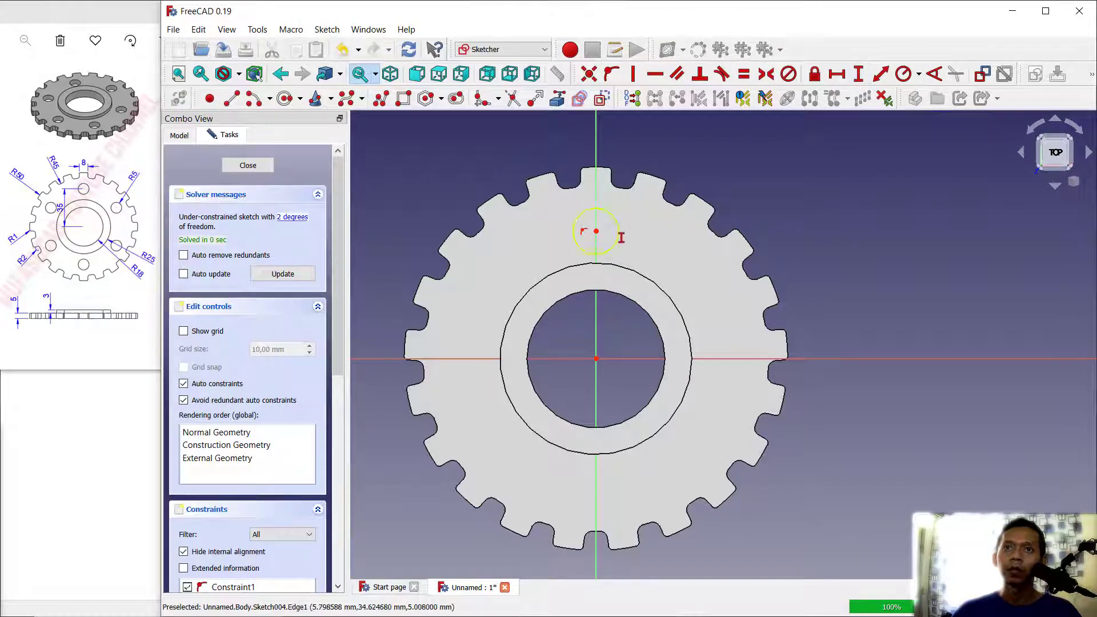
{"action": "left_click", "coordinate": [596, 231]}
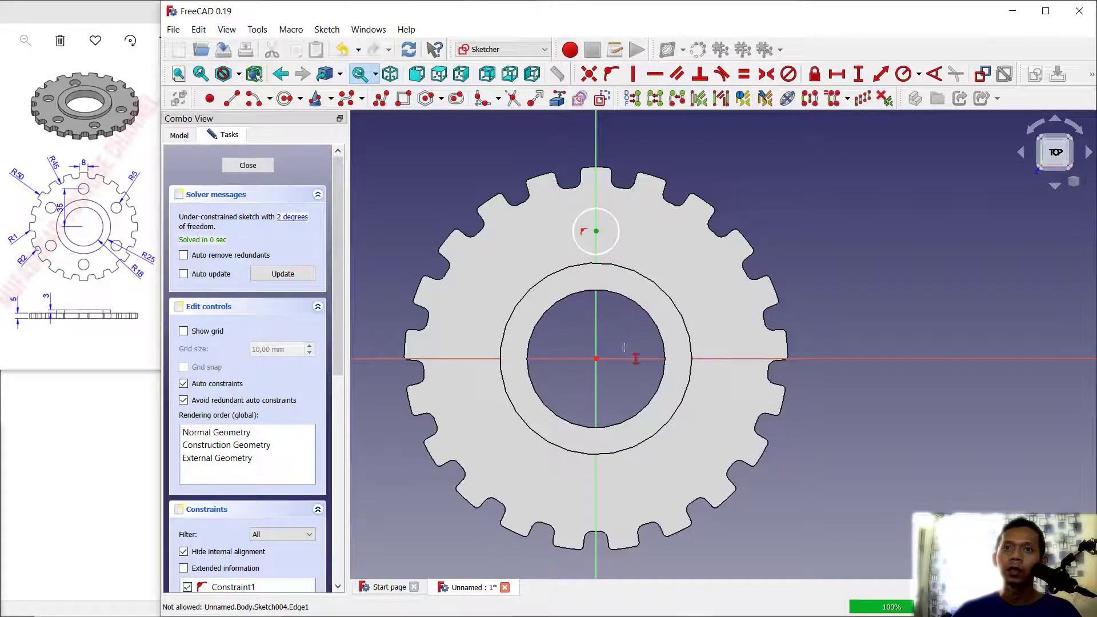
{"action": "left_click", "coordinate": [596, 359]}
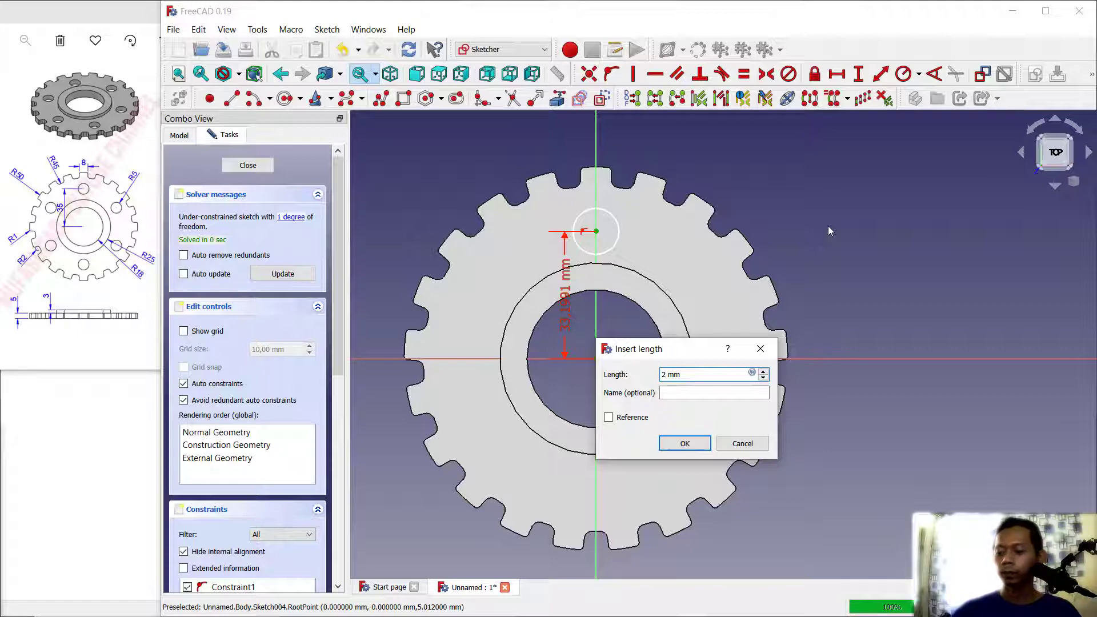
{"action": "type", "text": "35"}
{"action": "key", "text": "Return"}
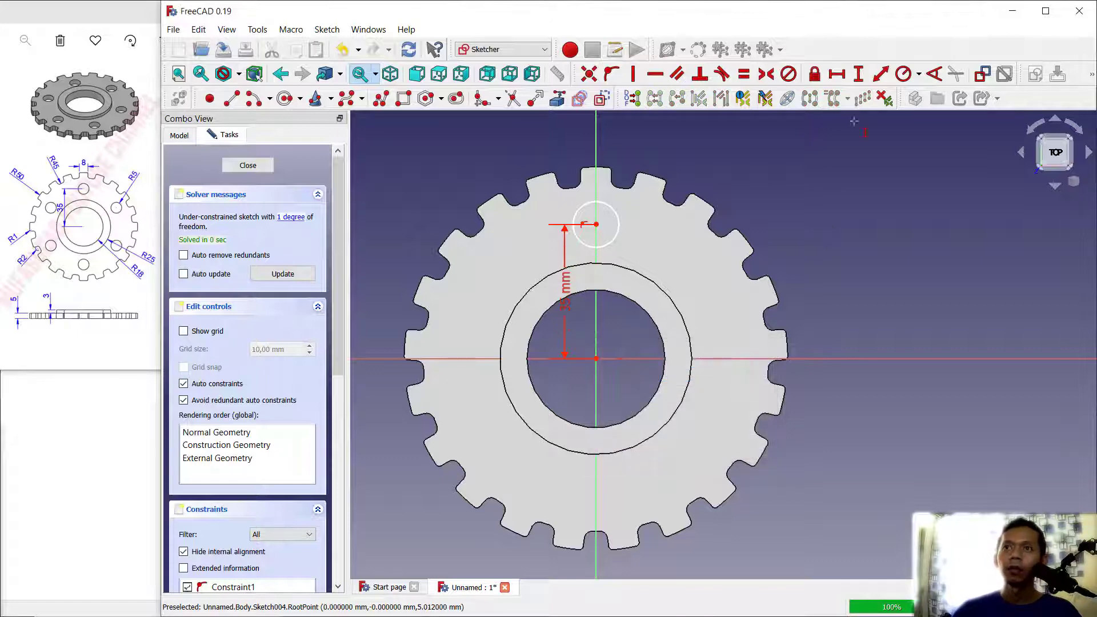
{"action": "left_click", "coordinate": [904, 73]}
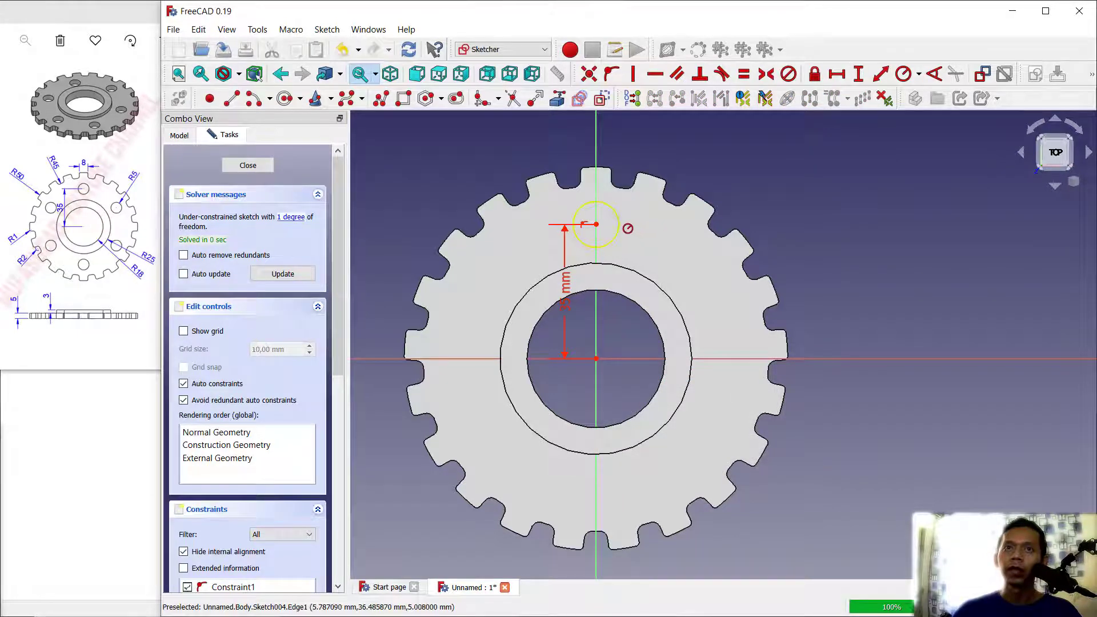
{"action": "left_click", "coordinate": [619, 223]}
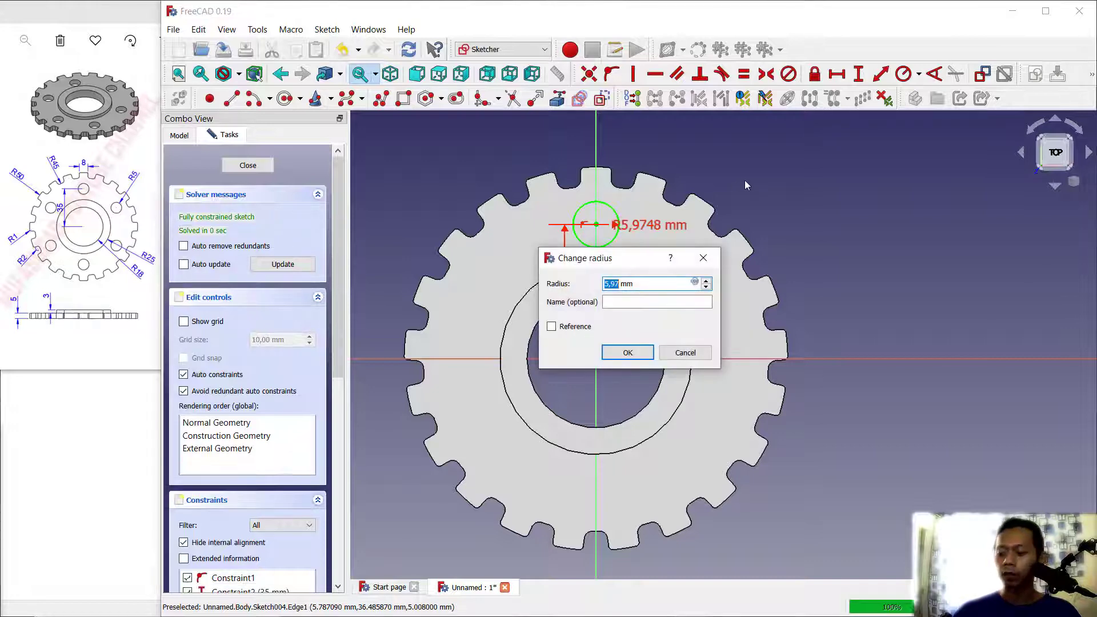
{"action": "type", "text": "5"}
{"action": "key", "text": "Return"}
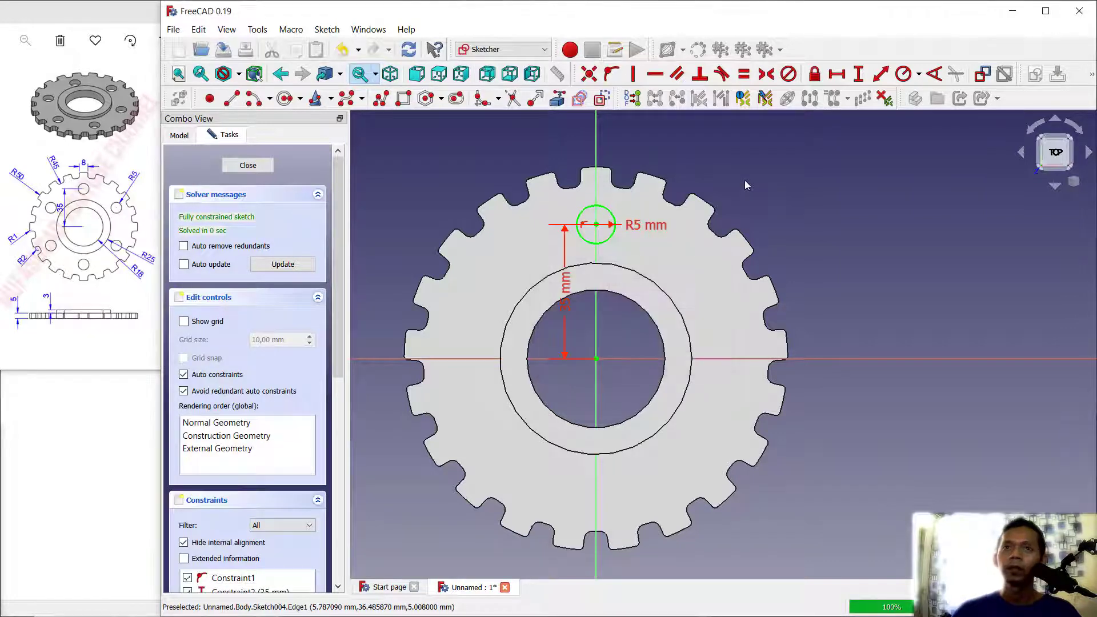
Close the sketch and pocket it through the disc as Pocket001
{"action": "left_click", "coordinate": [248, 166]}
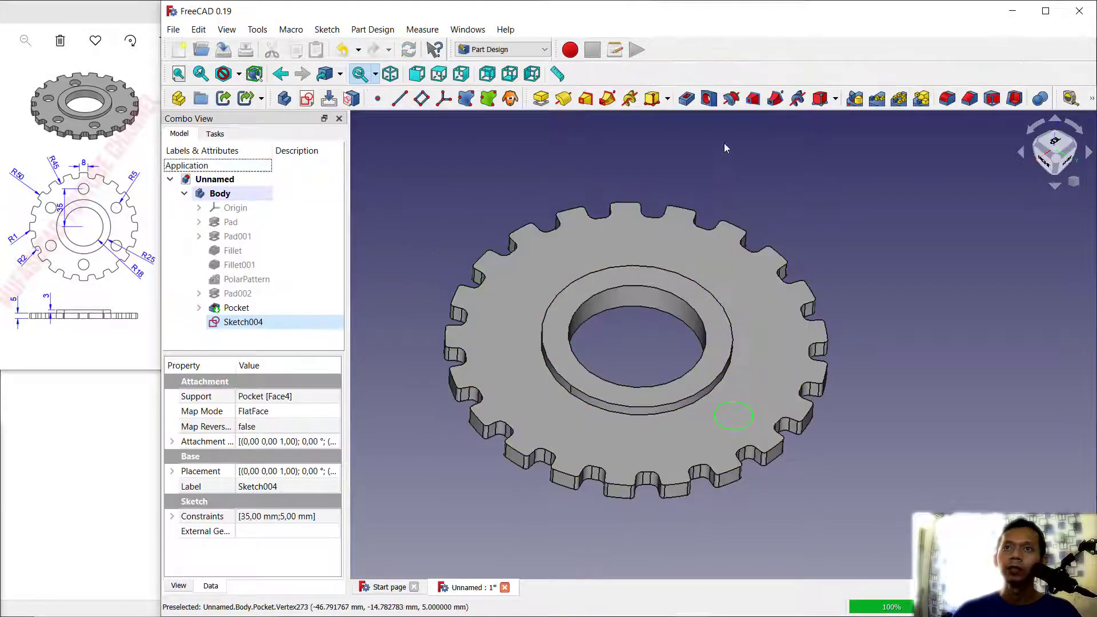
{"action": "left_click", "coordinate": [686, 98]}
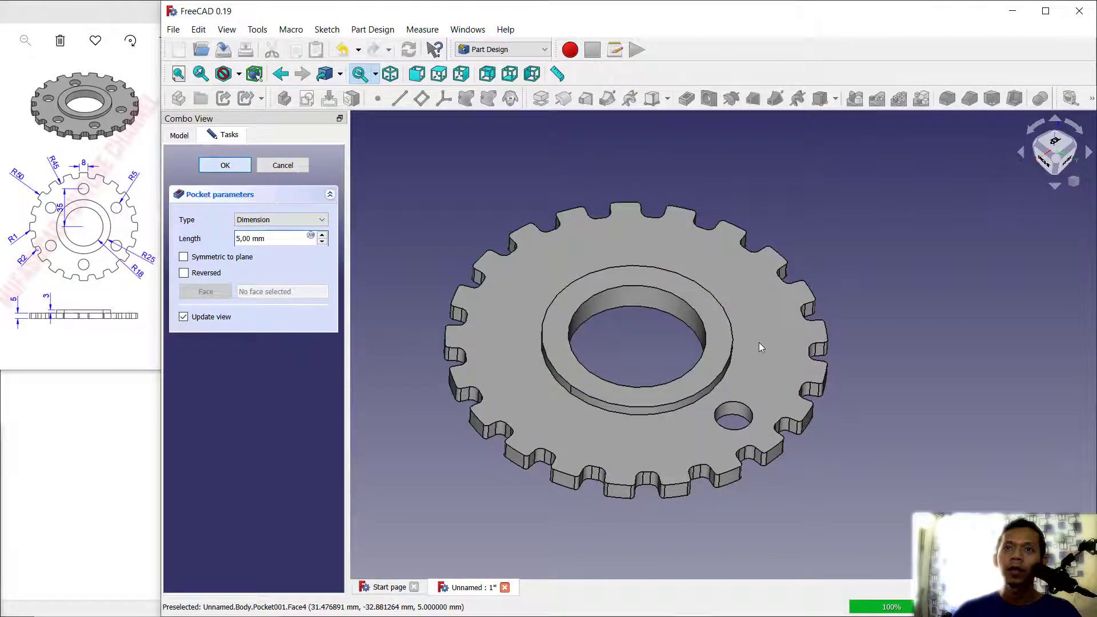
{"action": "key", "text": "Return"}
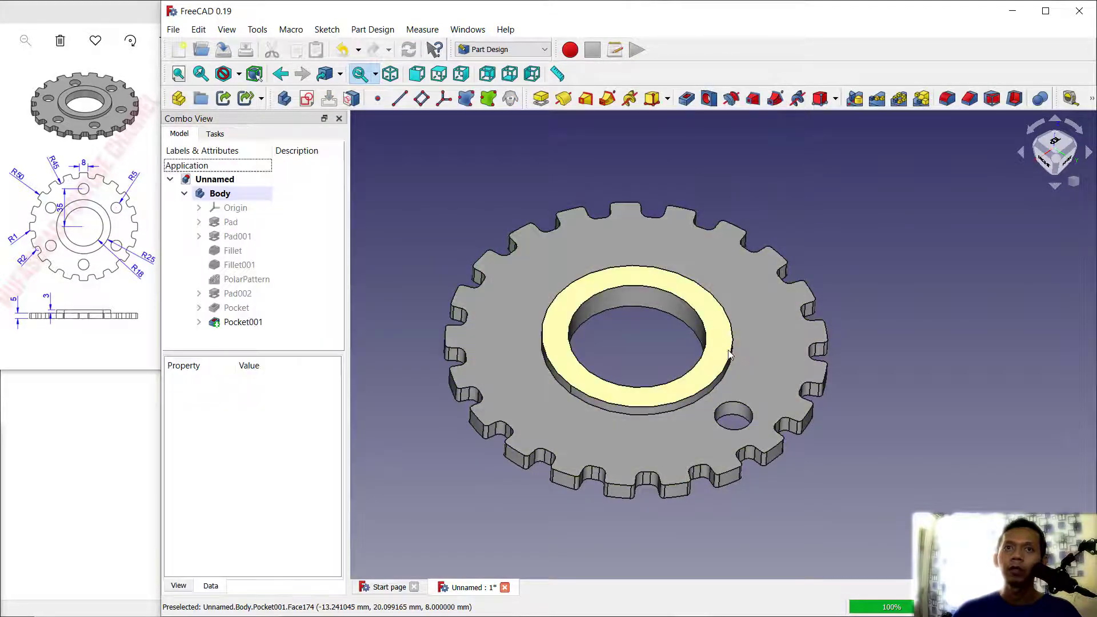
Polar-pattern Pocket001 with 6 occurrences over 360° to ring the hub with bolt holes
{"action": "left_click", "coordinate": [900, 99]}
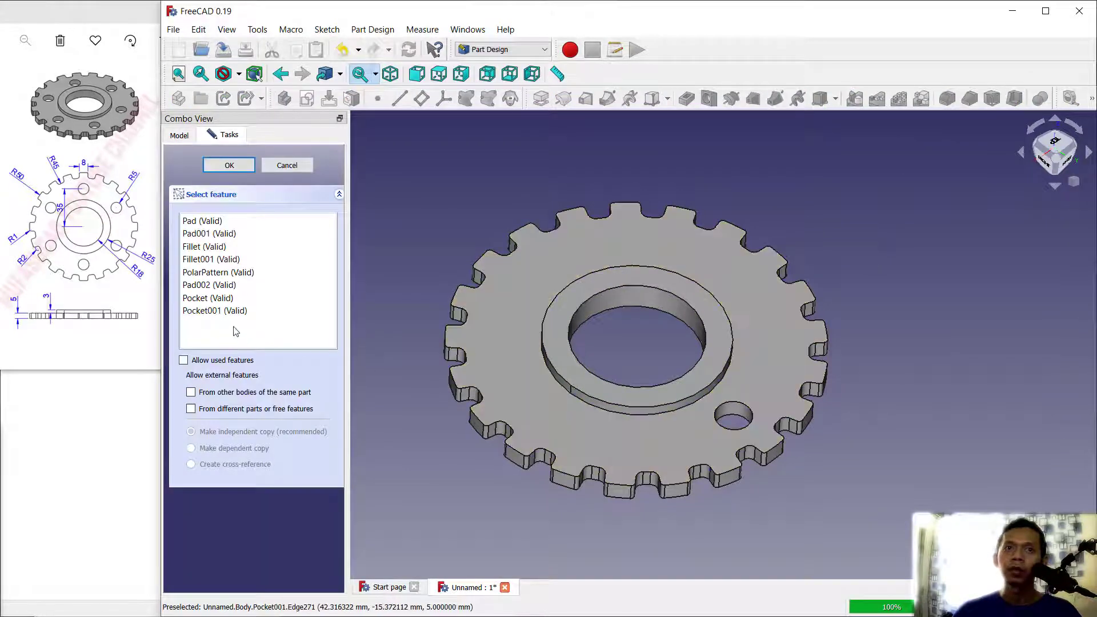
{"action": "left_click", "coordinate": [217, 311]}
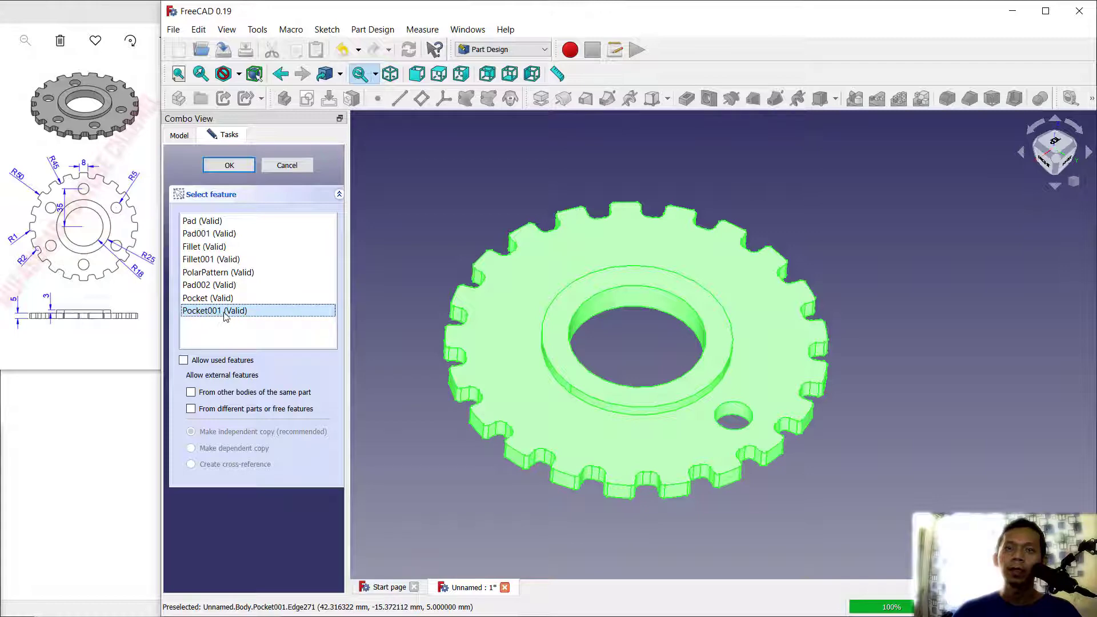
{"action": "left_click", "coordinate": [239, 171]}
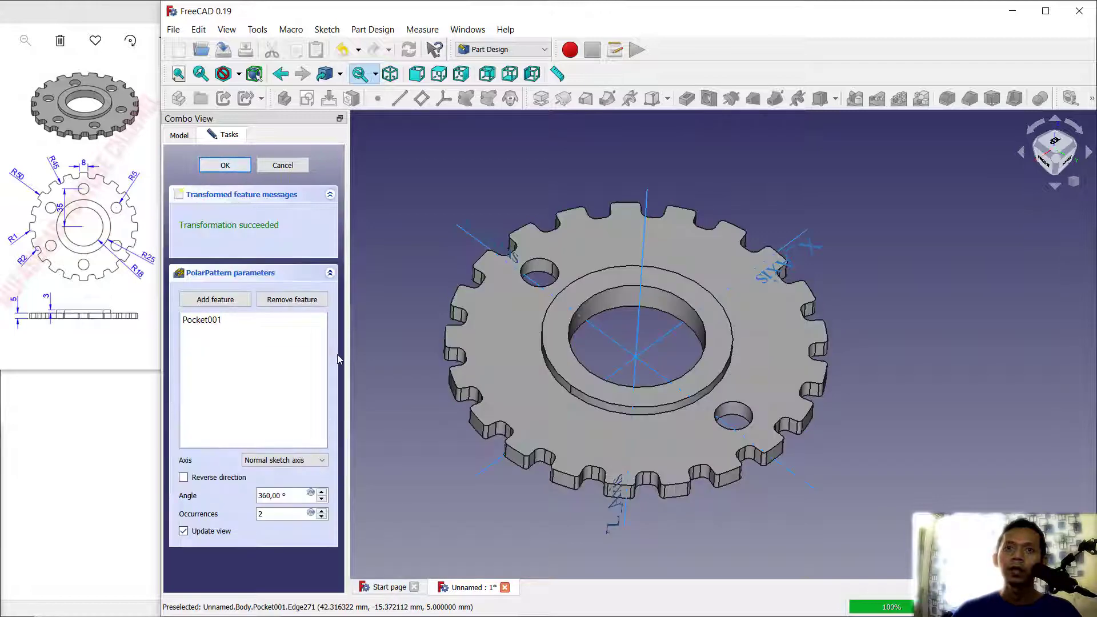
{"action": "left_click", "coordinate": [261, 512]}
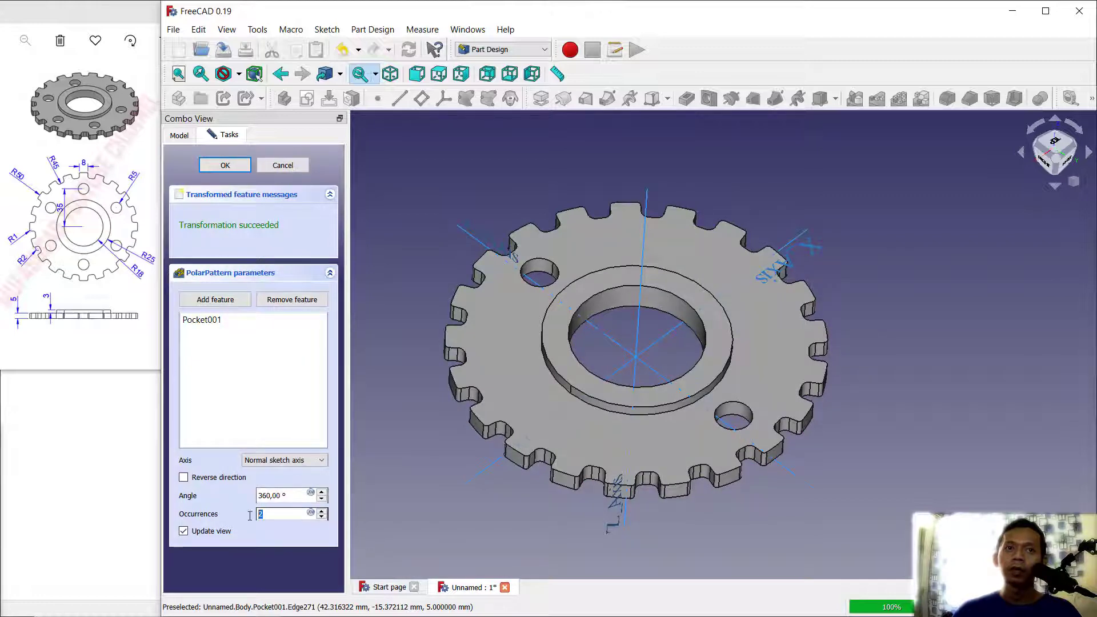
{"action": "type", "text": "6"}
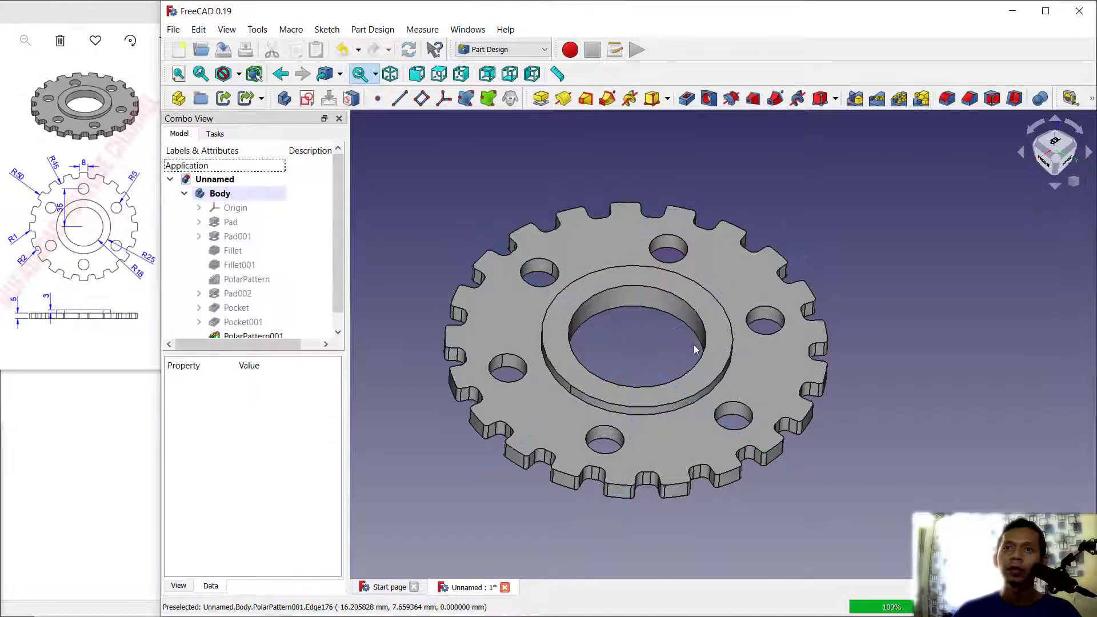
{"action": "mouse_move", "coordinate": [697, 341]}
{"action": "middle_mouse_down"}
{"action": "mouse_move", "coordinate": [655, 349]}
{"action": "mouse_move", "coordinate": [657, 339]}
{"action": "mouse_move", "coordinate": [692, 349]}
{"action": "middle_mouse_up"}
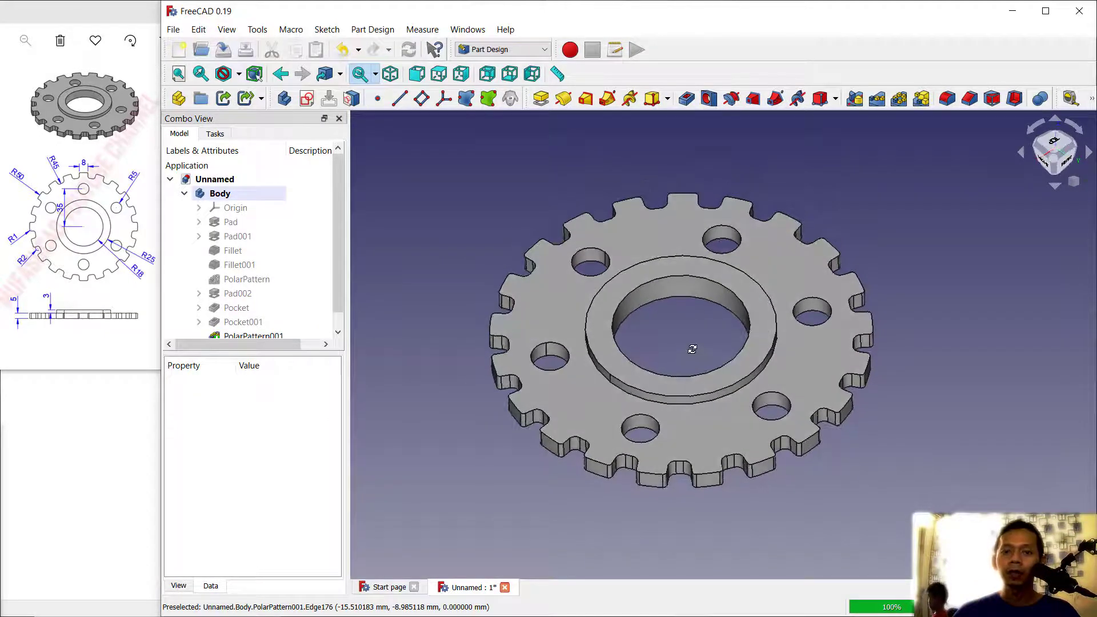